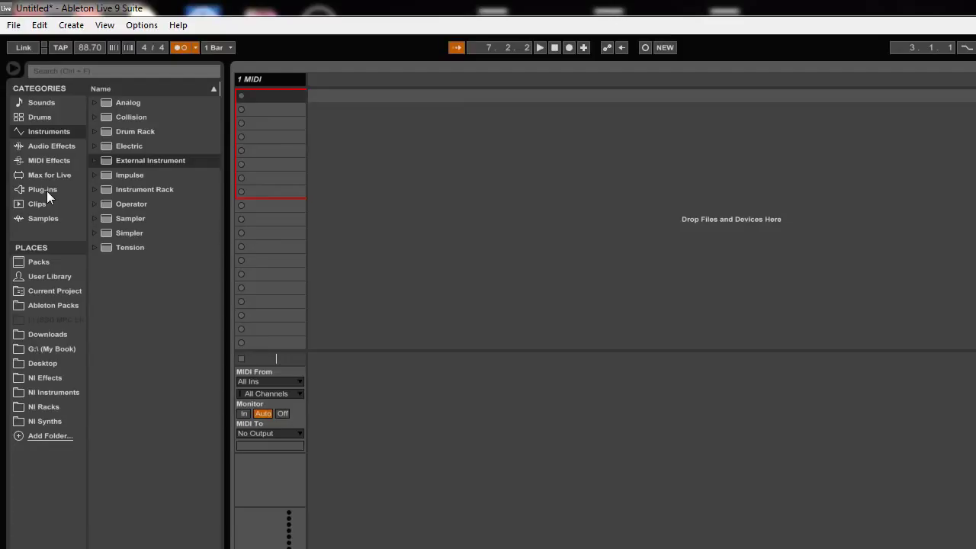
Step: Drop Drum Rack from Instruments onto the MIDI track and MPC64 from Plug-ins onto pad C1
left_click(135, 133)
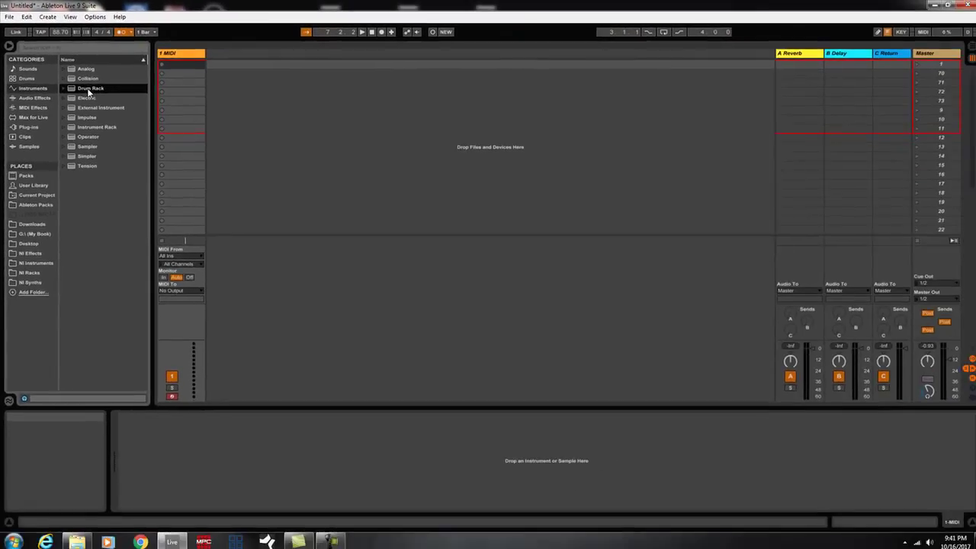
left_click_drag(88, 92, 199, 448)
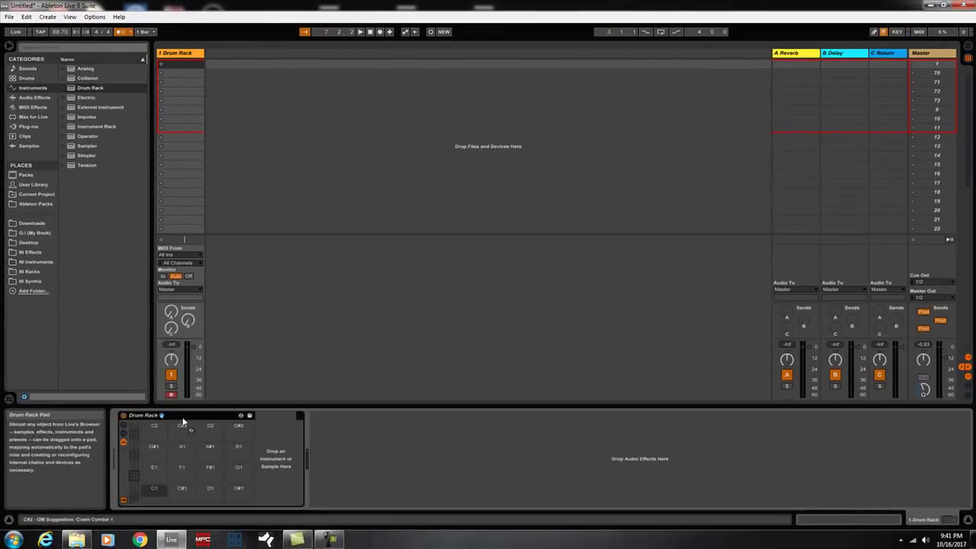
left_click(28, 127)
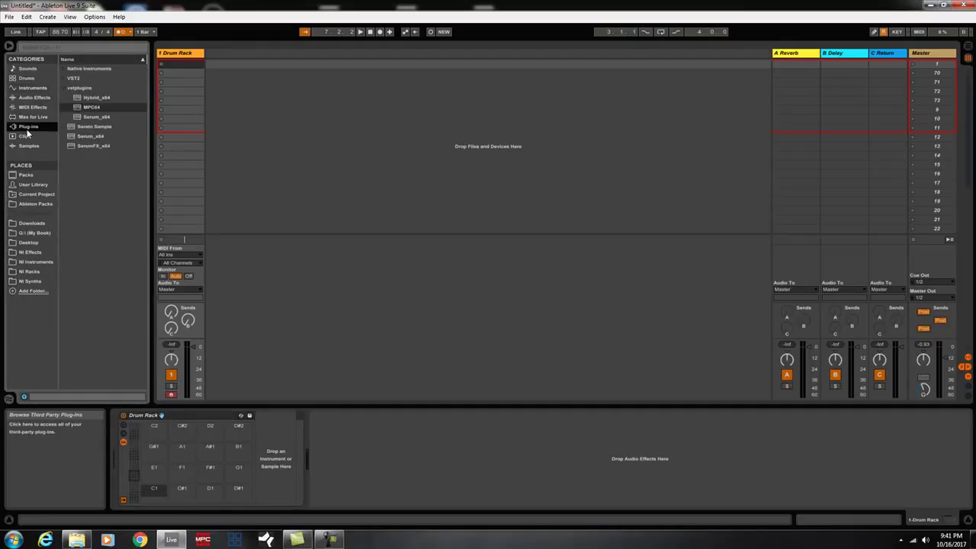
left_click_drag(90, 108, 156, 500)
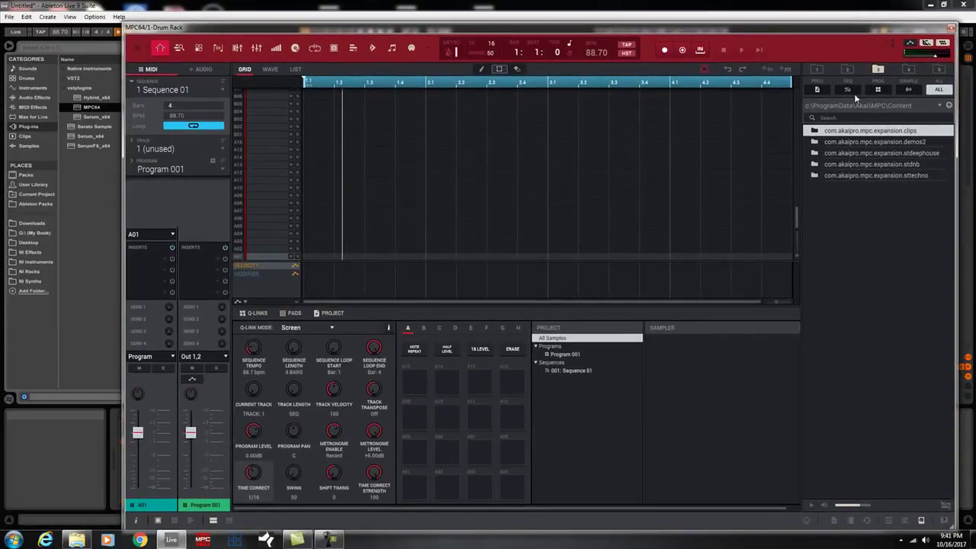
Step: Load the DeepHouse-Kit-DH Kit 05 124 program from the stdeephouse expansion in MPC64's PROG browser
left_click(878, 89)
left_click(867, 153)
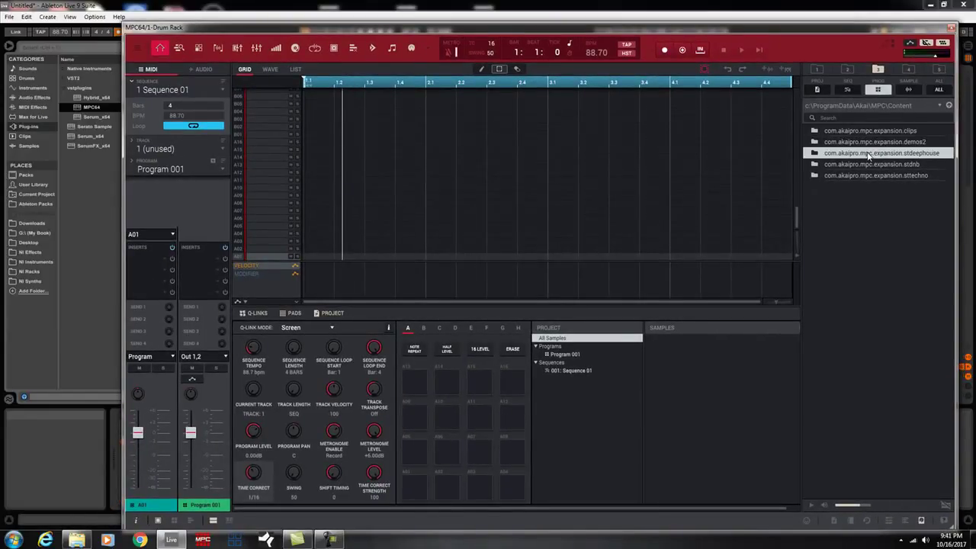
double_click(866, 153)
double_click(860, 175)
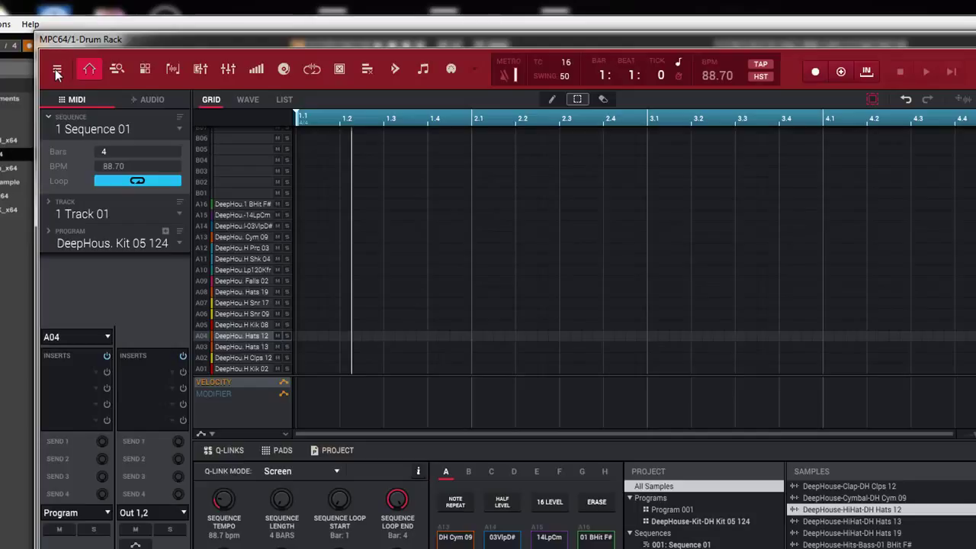
Step: Show MPC64's Edit > Program > Note Mapping table, with A01 on C#1 and A02 on C1
left_click(57, 72)
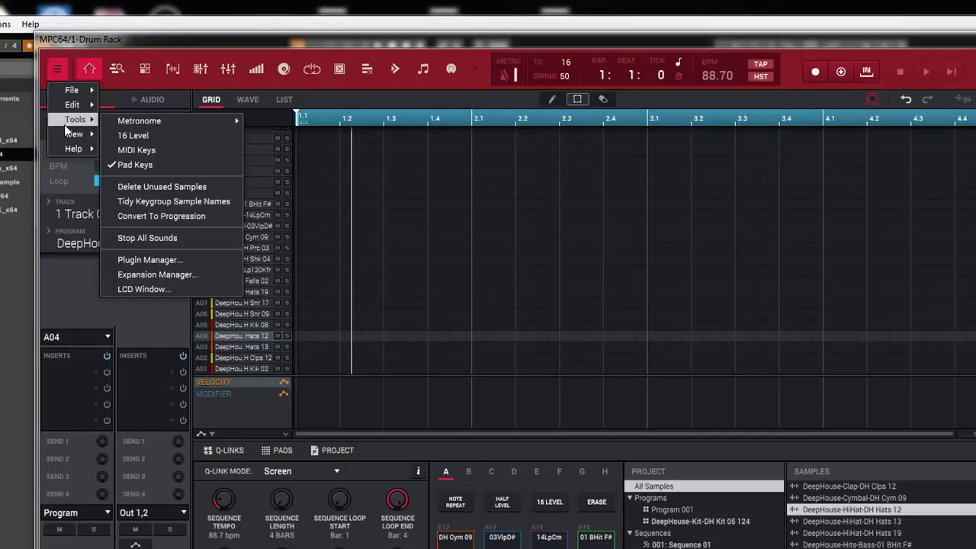
mouse_move(67, 109)
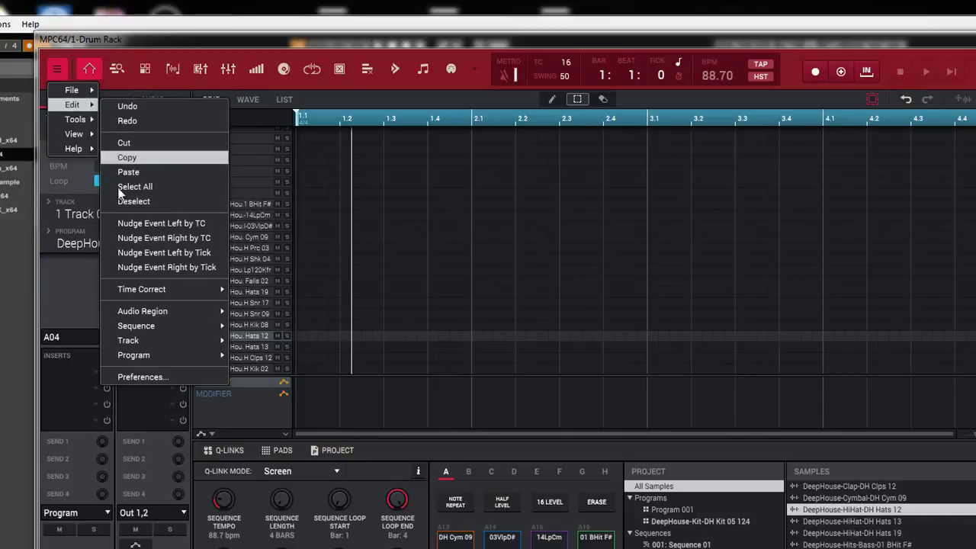
mouse_move(148, 358)
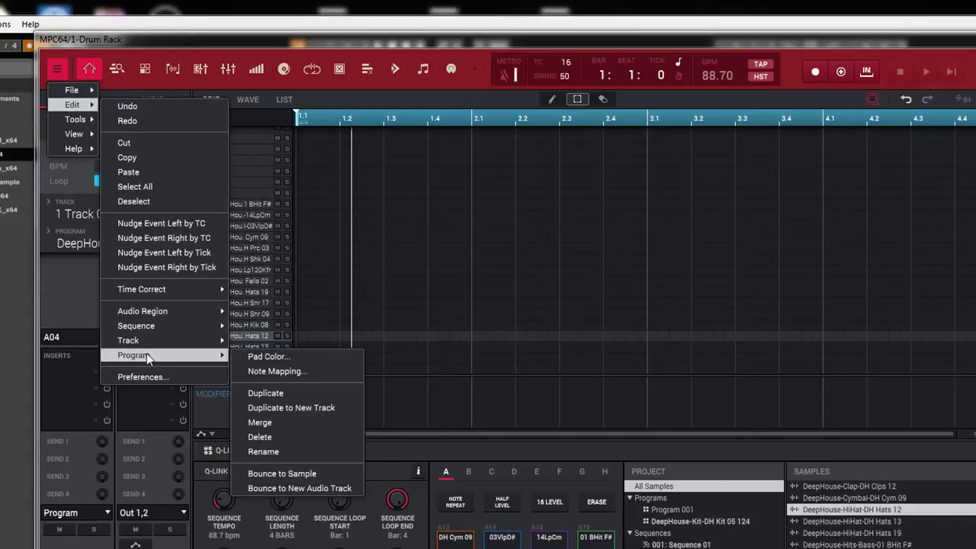
left_click(263, 371)
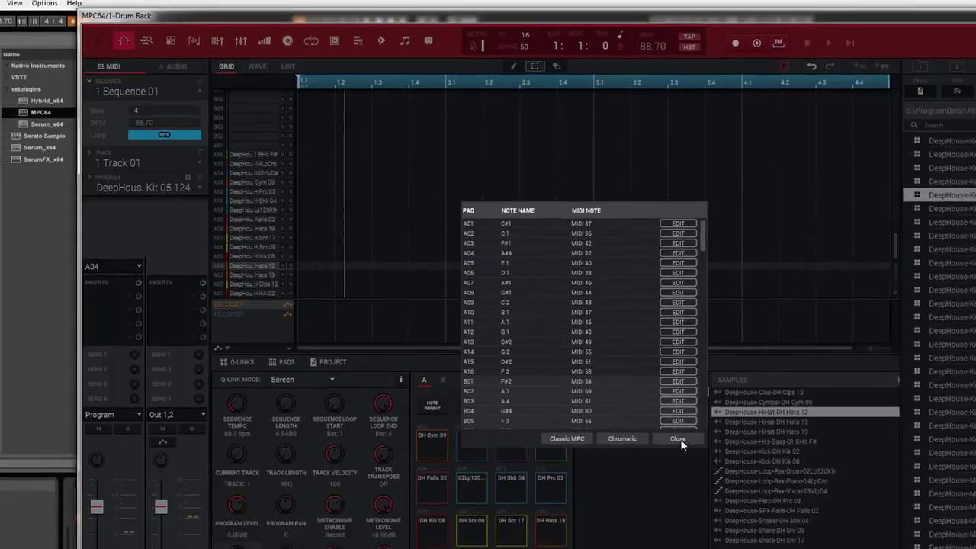
Step: Close Note Mapping, move MPC64 aside, and show the Drum Rack's chain list with input/output settings
left_click(716, 475)
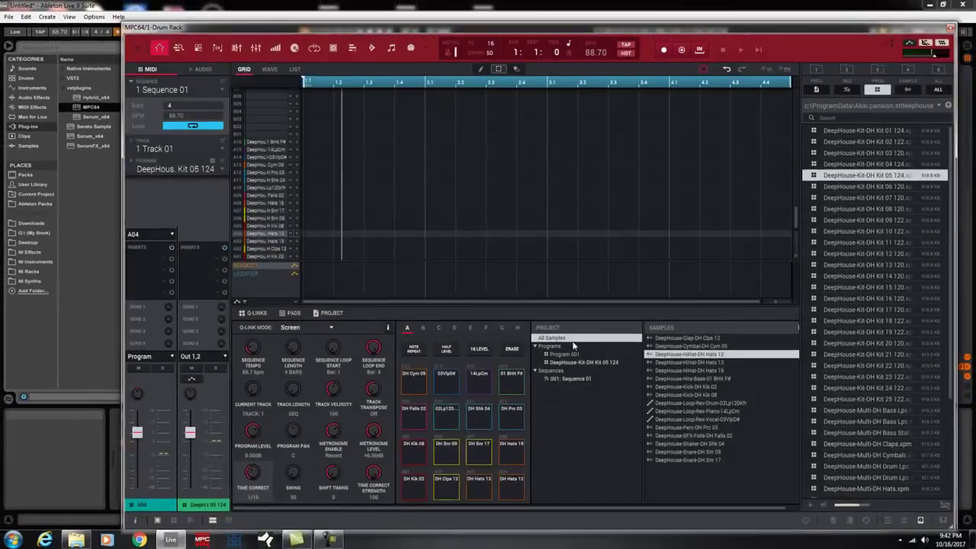
left_click_drag(420, 27, 0, 4)
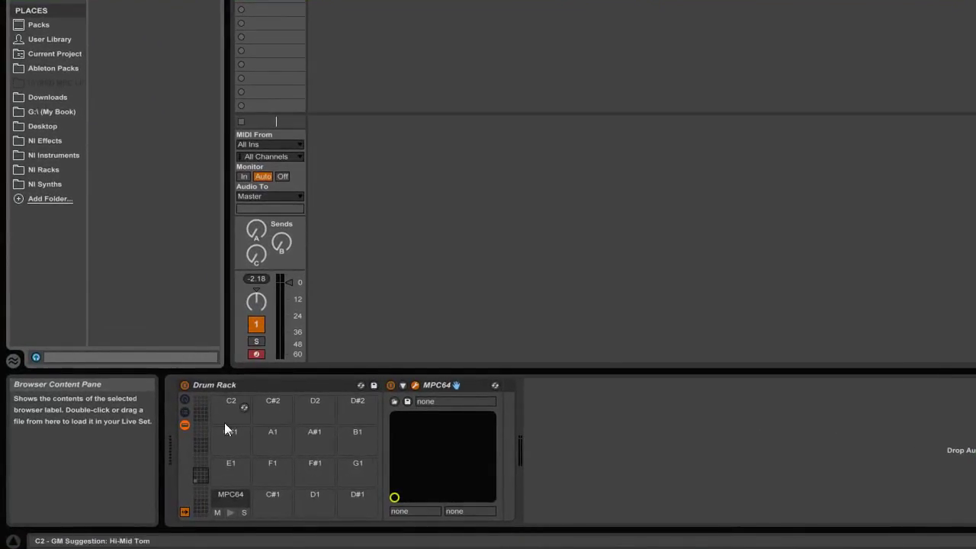
left_click(233, 500)
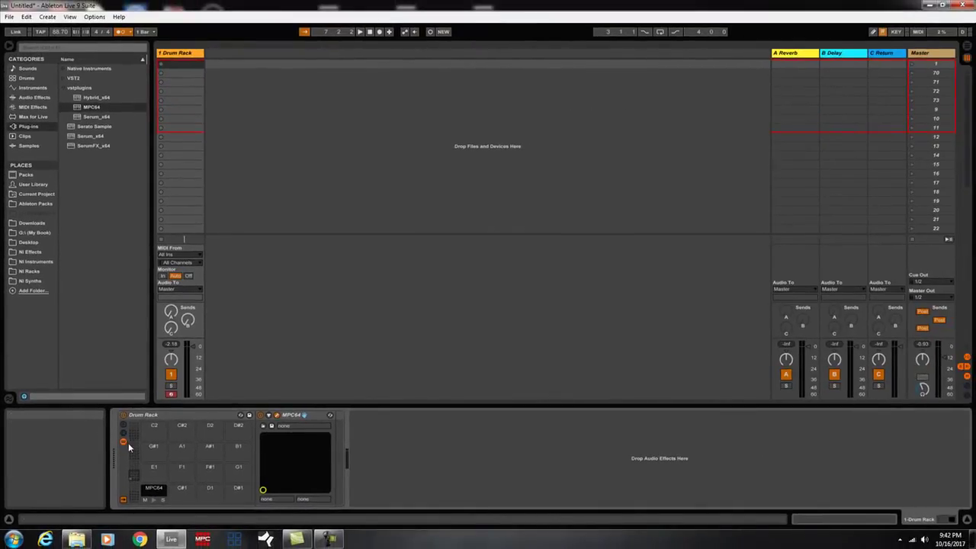
left_click(125, 435)
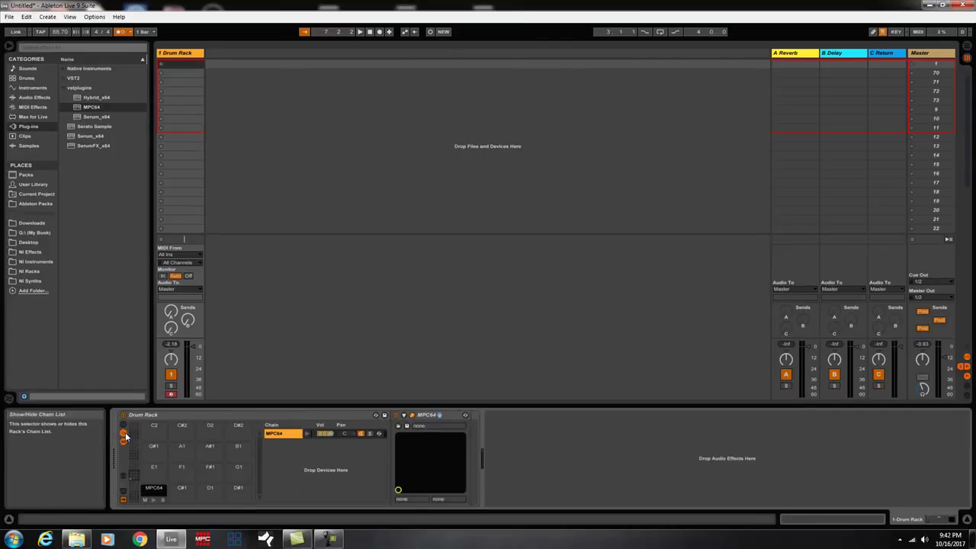
left_click(123, 476)
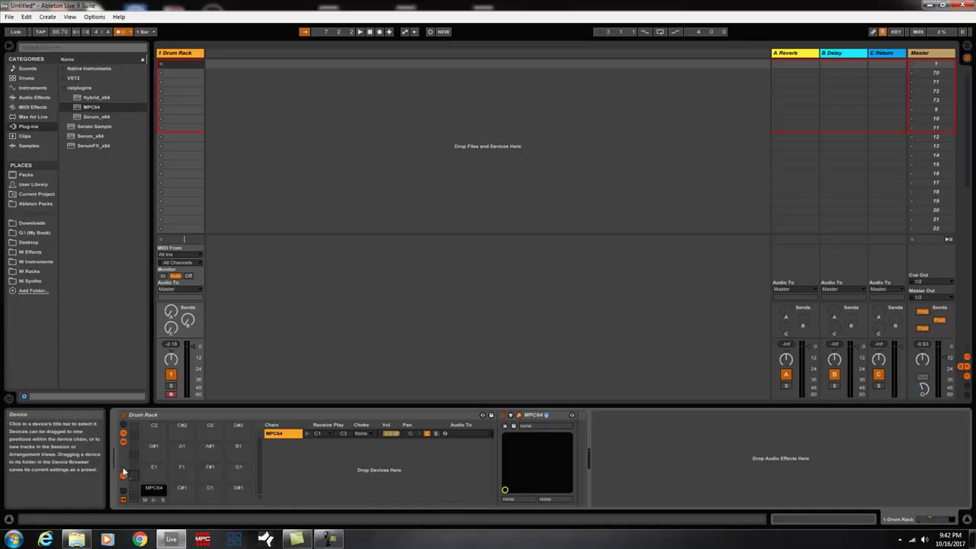
Step: Browse Live's Instruments and check the empty C#1 pad beside the MPC64 pad
left_click(27, 91)
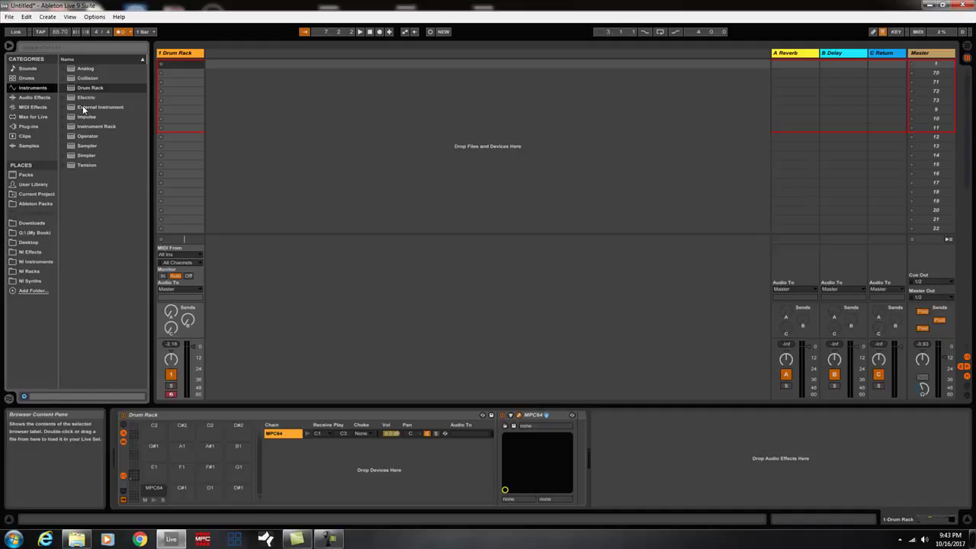
left_click(184, 493)
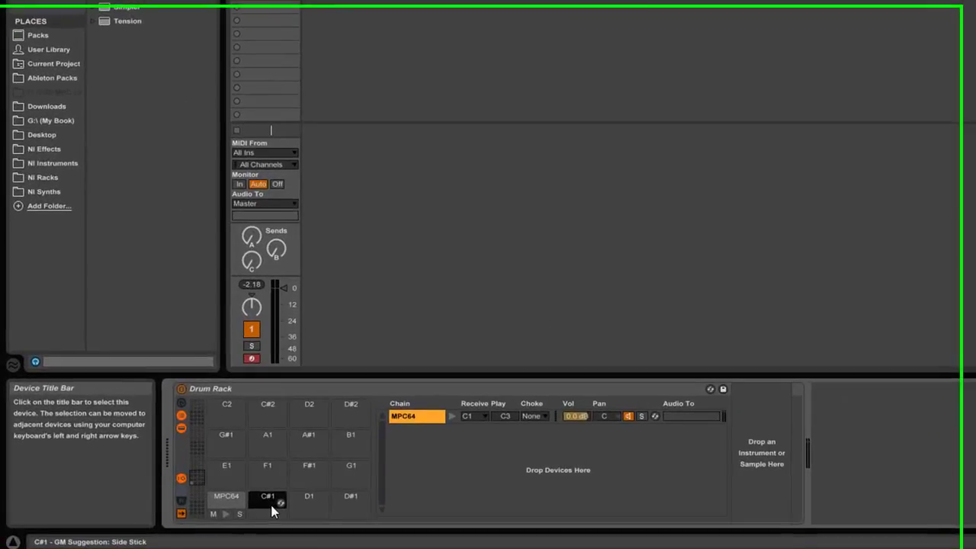
left_click(157, 489)
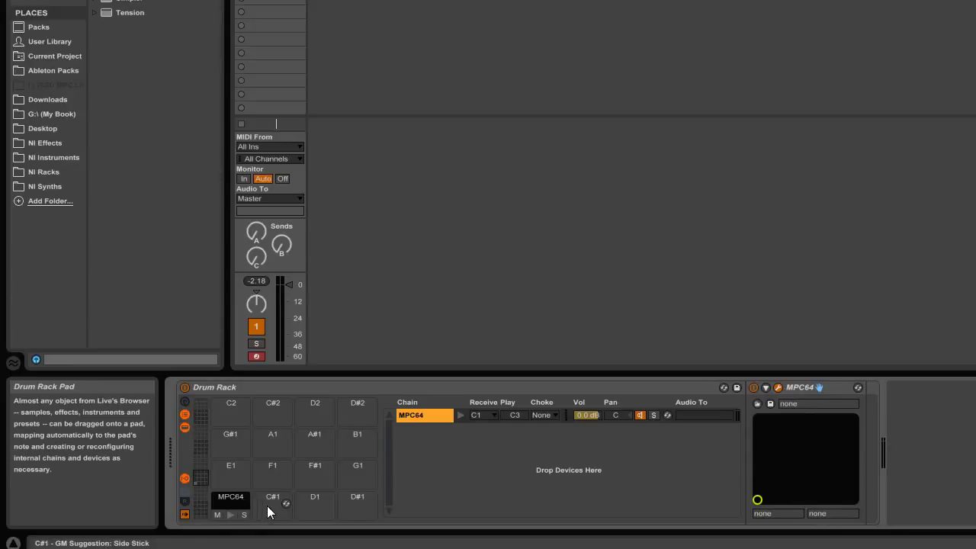
Step: Load External Instrument onto the empty C#1 pad and compare its chain with MPC64's
left_click(267, 505)
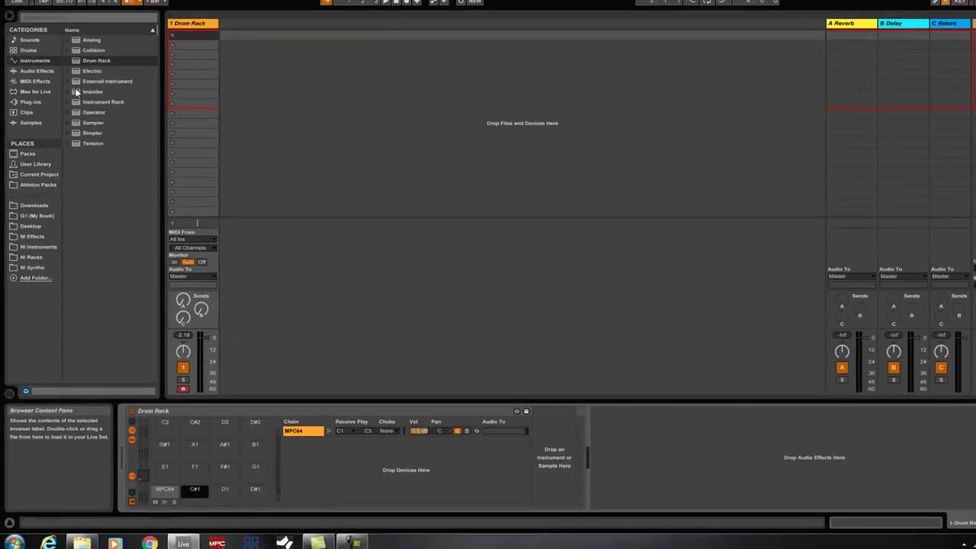
left_click(86, 111)
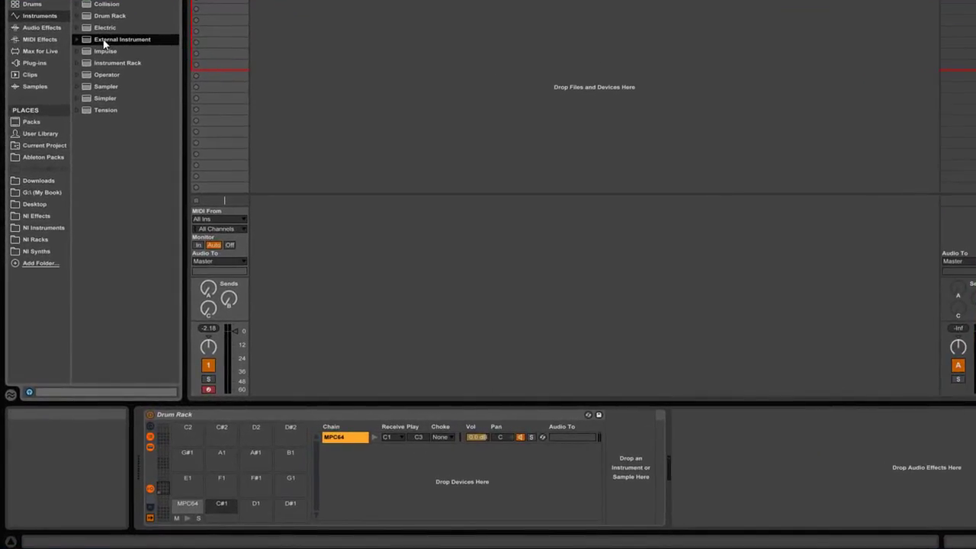
left_click_drag(105, 44, 635, 476)
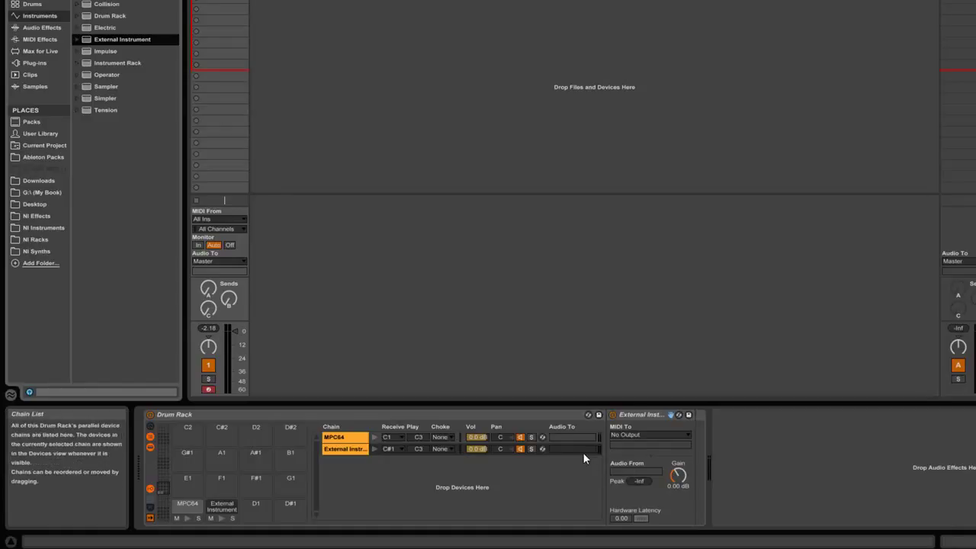
left_click(179, 508)
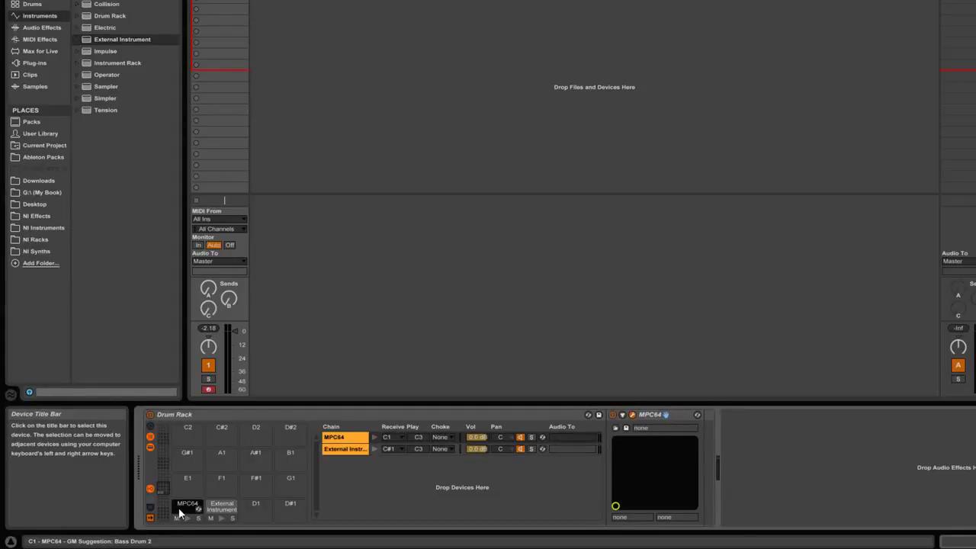
left_click(224, 515)
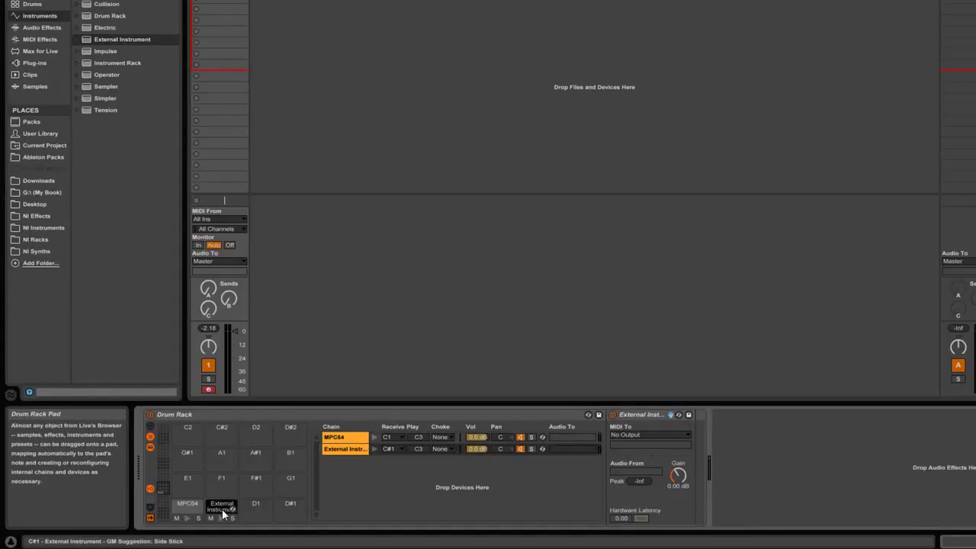
left_click(198, 510)
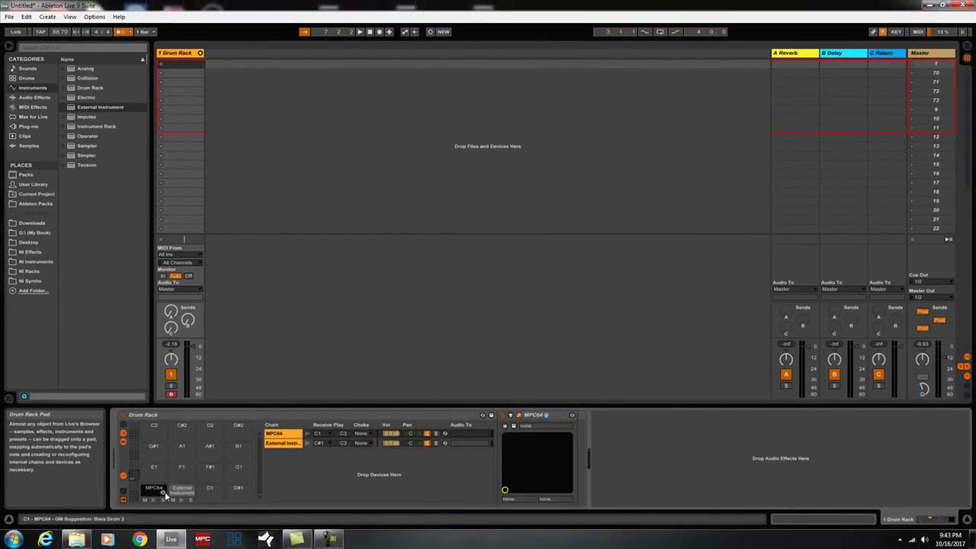
Step: Set the MPC64 chain's Play note to C#1 so receiving C1 plays C#1
left_click(178, 494)
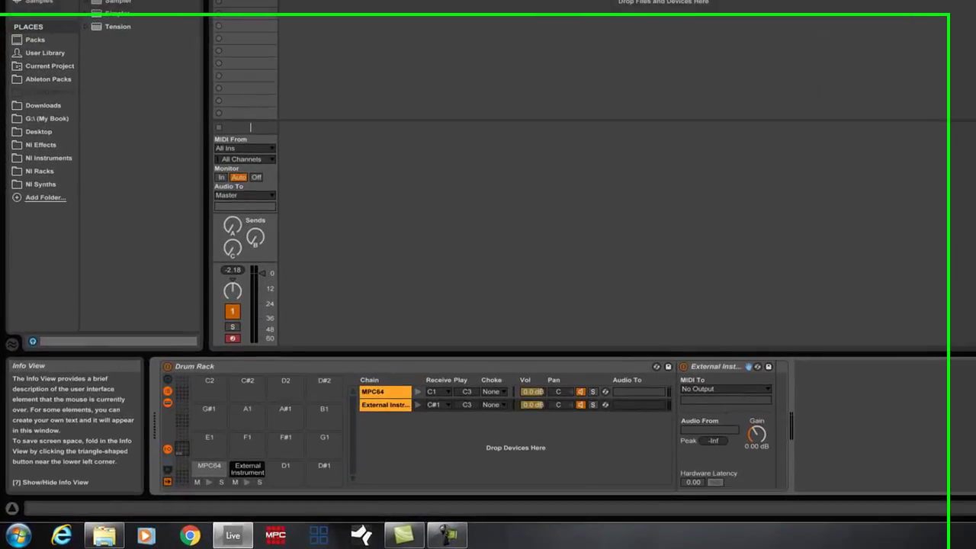
left_click(219, 467)
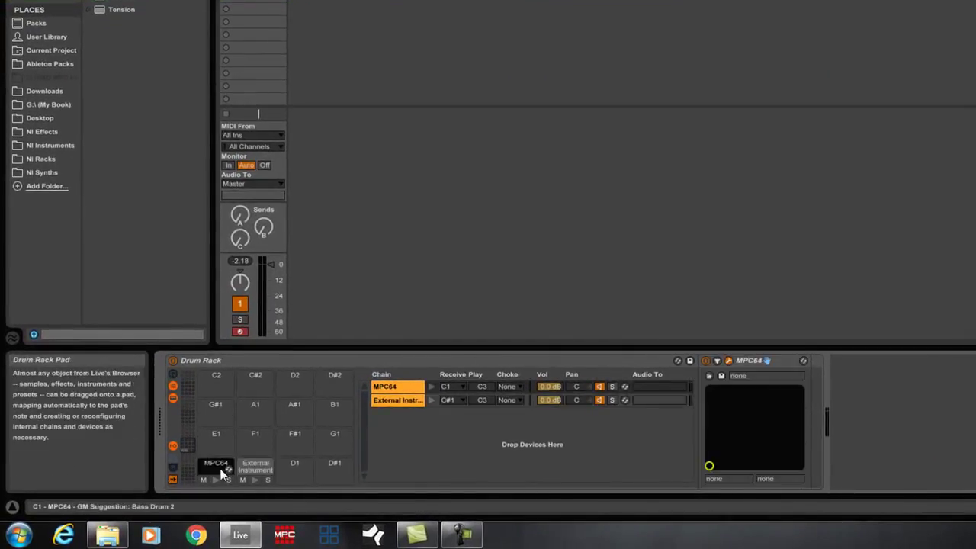
left_click(486, 388)
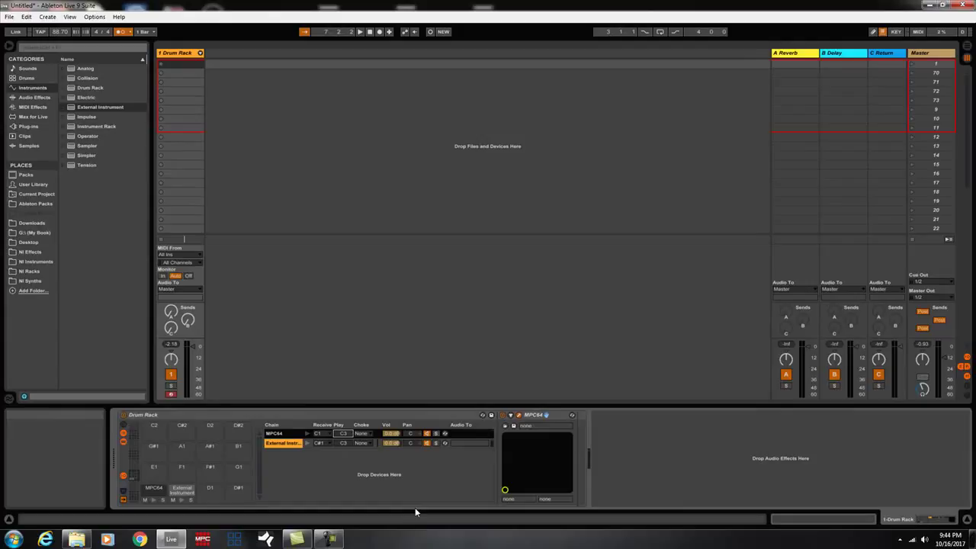
key("Up")
key("Up")
key("Down")
key("Down")
key("Down")
key("Down")
key("Down")
key("Down")
key("Down")
key("Down")
key("Down")
key("Down")
key("Down")
key("Down")
key("Down")
key("Down")
key("Down")
key("Down")
key("Down")
key("Down")
key("Down")
key("Down")
key("Down")
key("Down")
key("Down")
key("Down")
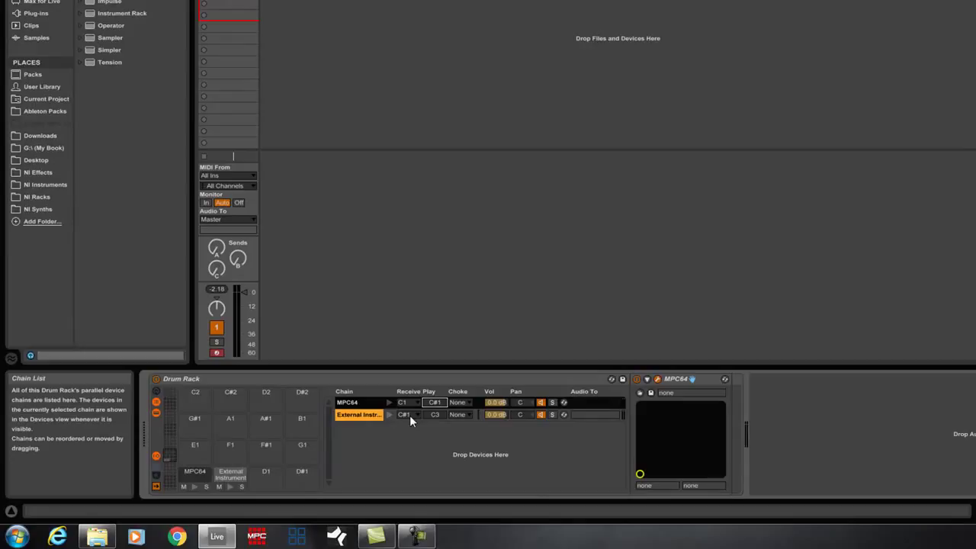
Step: Select the External Instrument chain and unfold the Drum Rack track into MPC64 and External Instrument strips
left_click(364, 414)
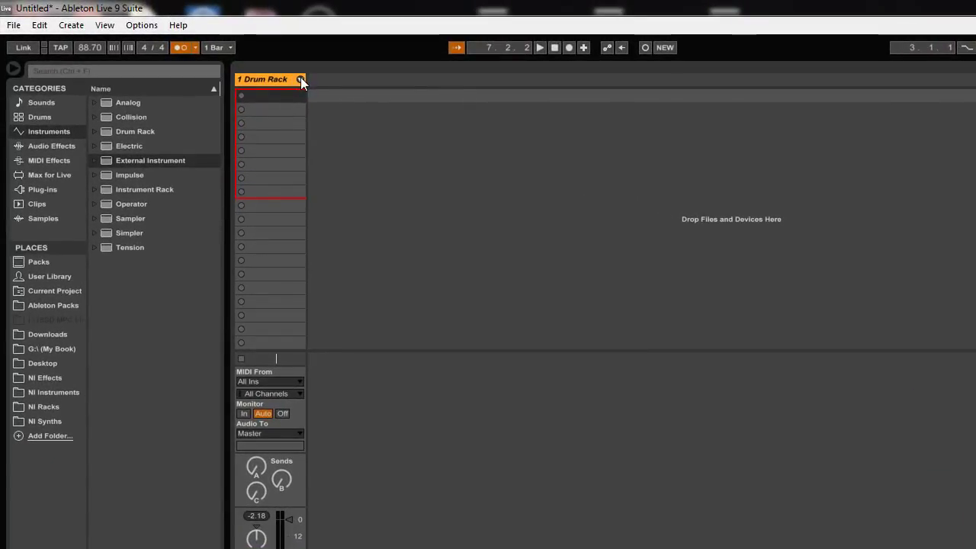
left_click(301, 78)
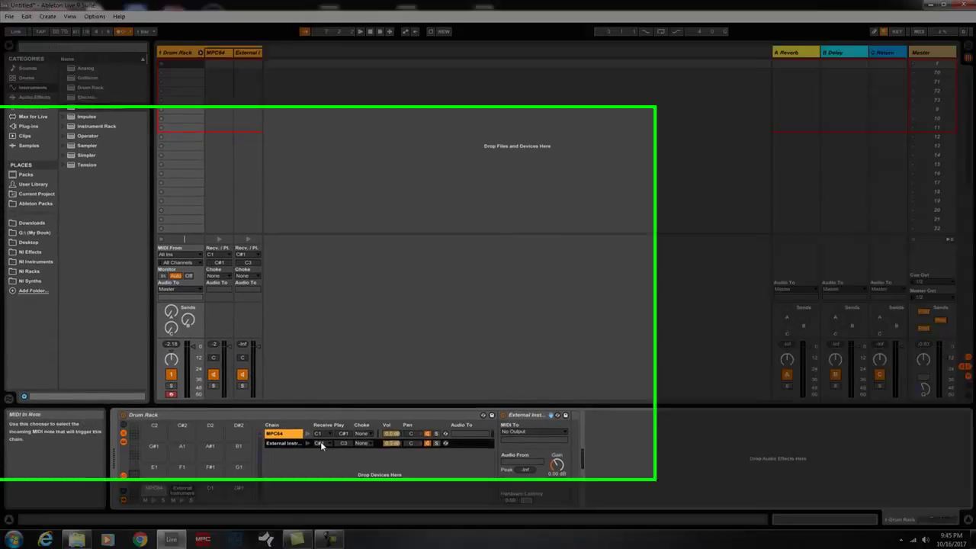
Step: Keep the External Instrument chain receiving C#1 and step its Play note down to C1
left_click(320, 443)
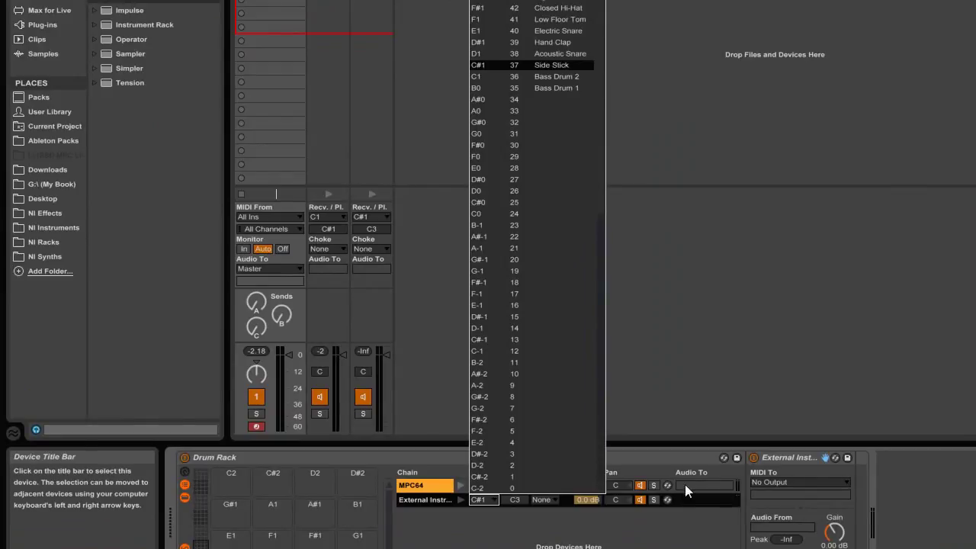
left_click(672, 354)
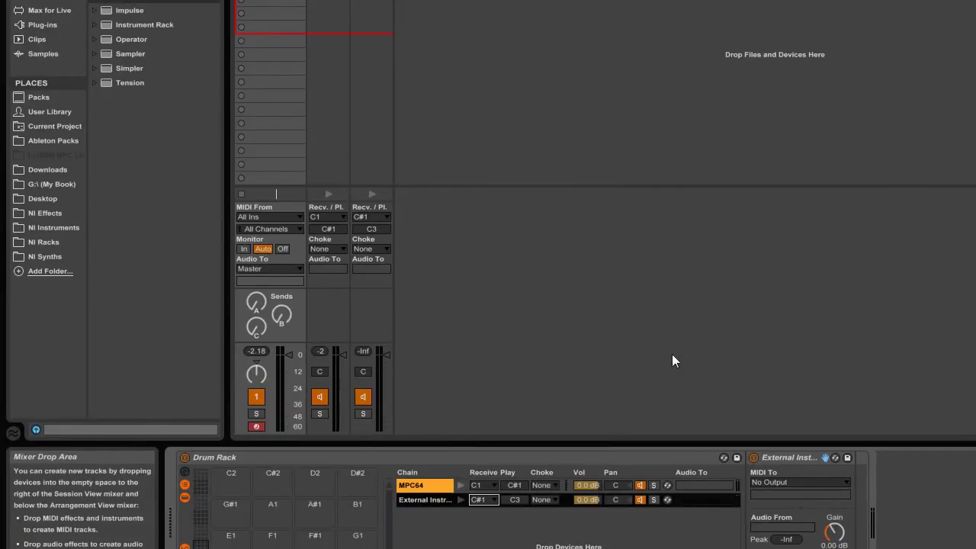
left_click(519, 500)
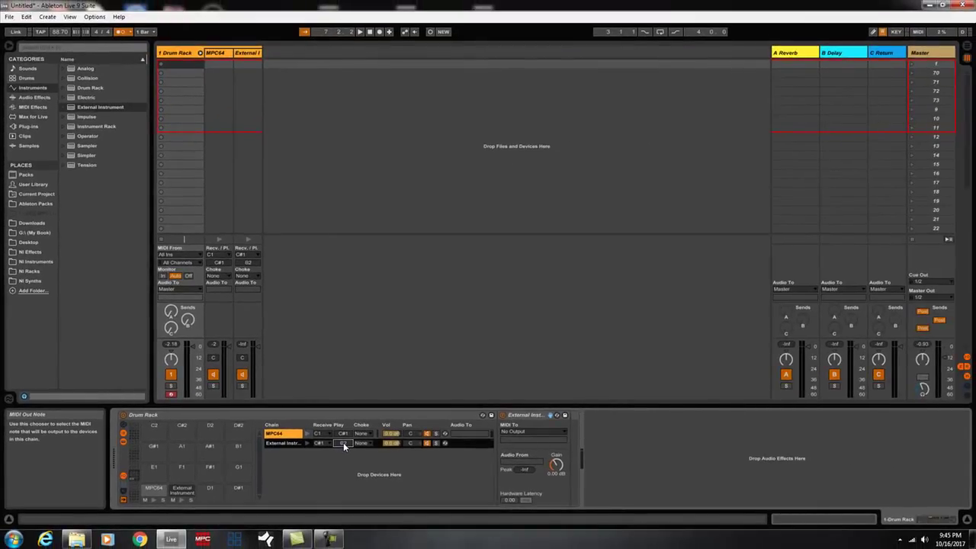
key("Down")
key("Down")
key("Down")
key("Down")
key("Down")
key("Down")
key("Down")
key("Down")
key("Down")
key("Down")
key("Down")
key("Down")
key("Down")
key("Down")
key("Down")
key("Down")
key("Down")
key("Down")
key("Down")
key("Down")
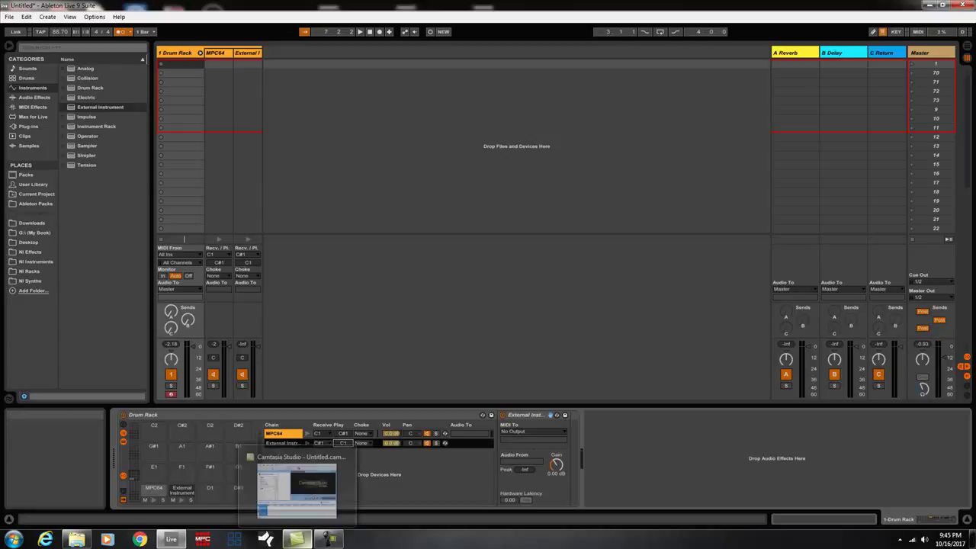
left_click(202, 539)
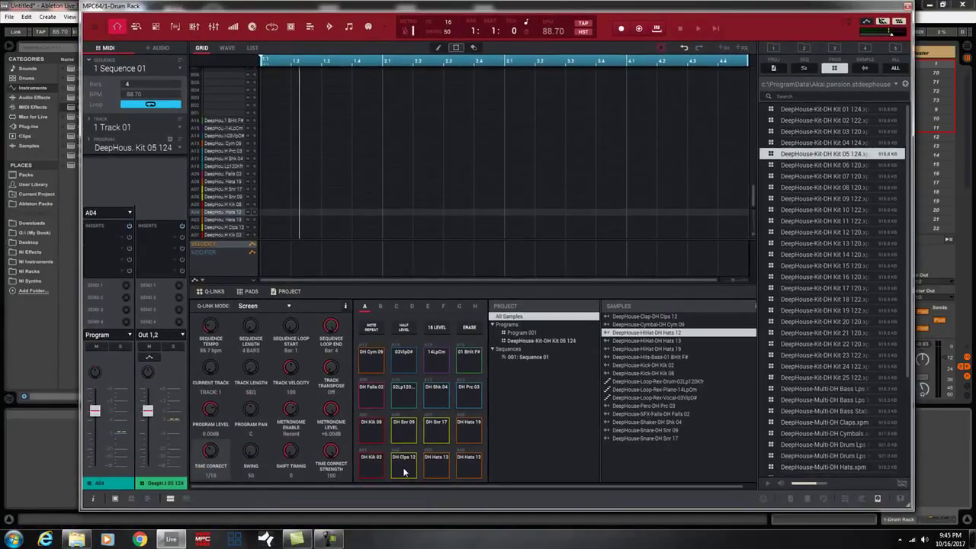
left_click(403, 464)
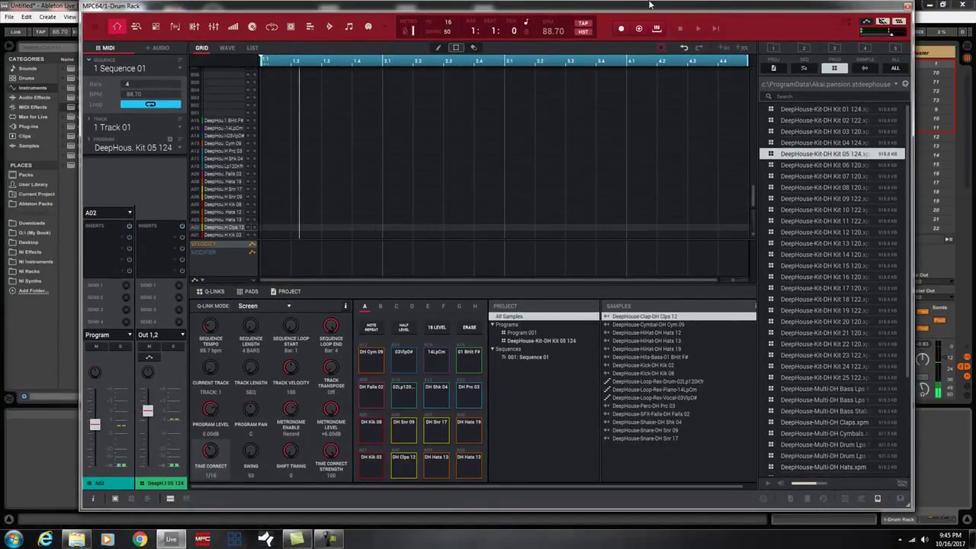
left_click(883, 22)
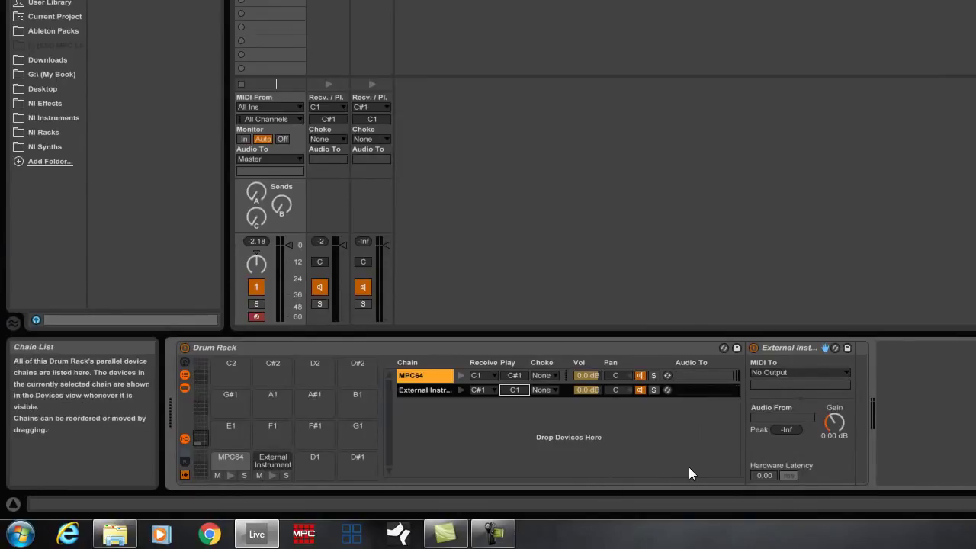
Step: Set the External Instrument's MIDI To 1-Drum Rack / 1-MPC64, keeping Audio From at 3/4-MPC64
left_click(783, 373)
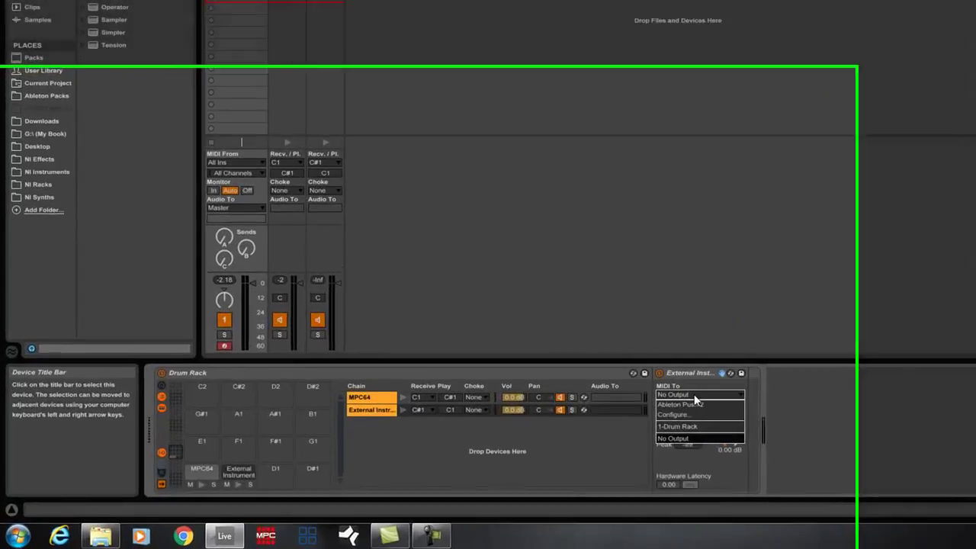
left_click(530, 432)
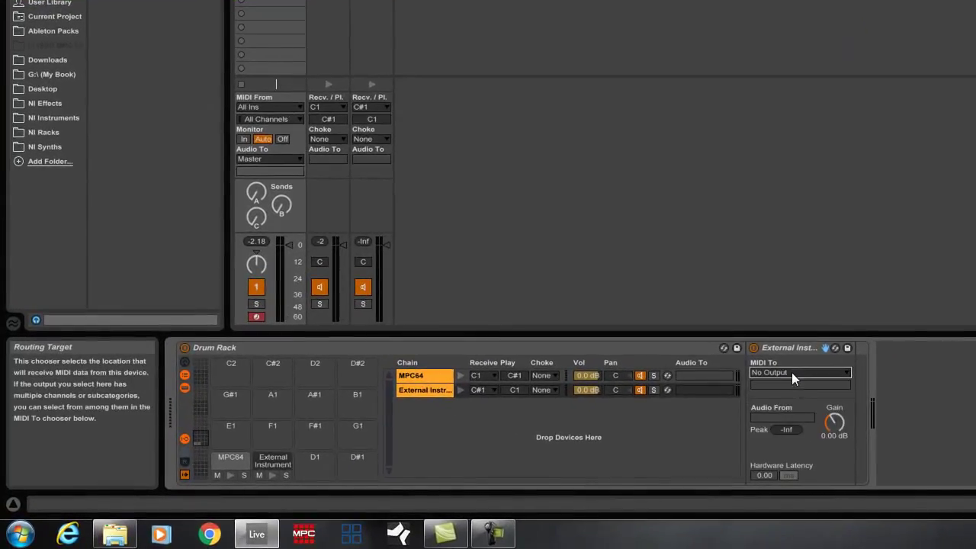
left_click(771, 417)
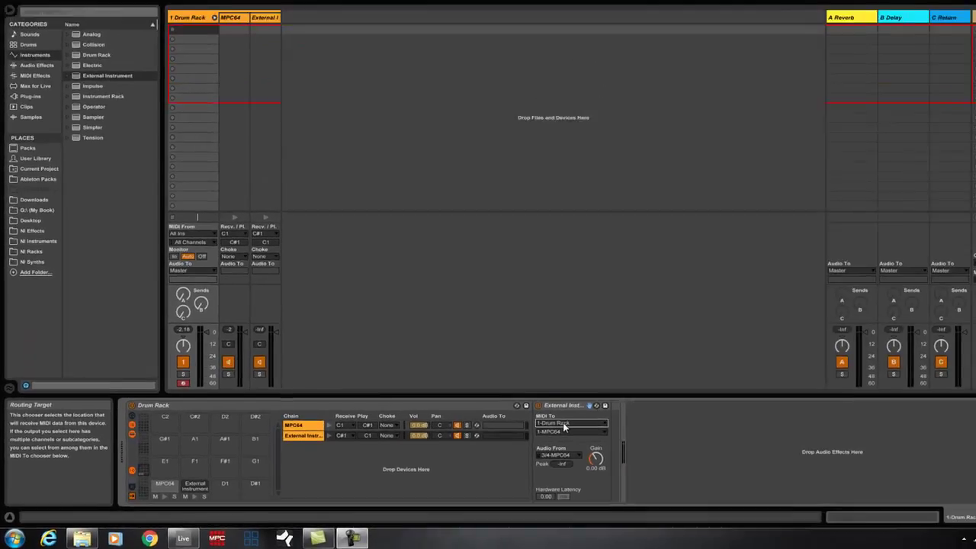
left_click(761, 377)
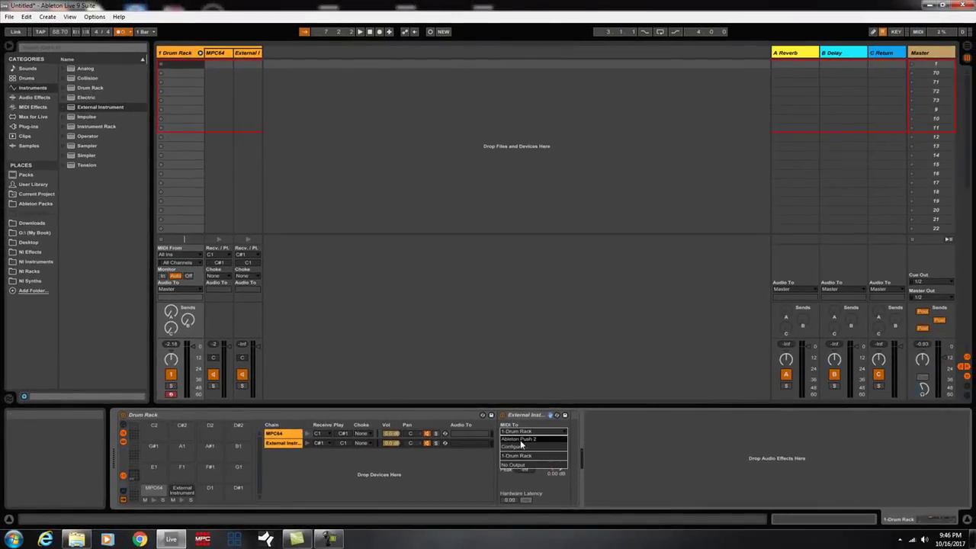
left_click(517, 455)
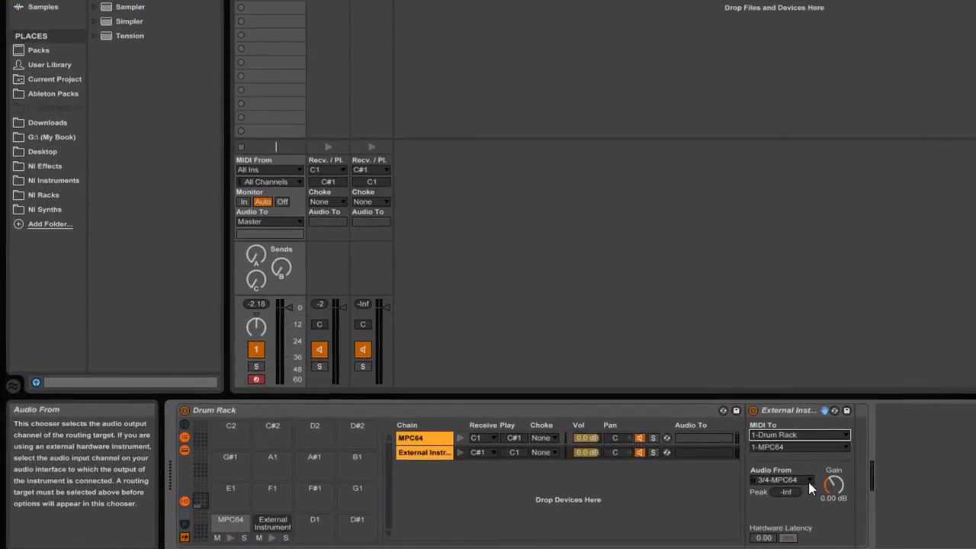
left_click(539, 462)
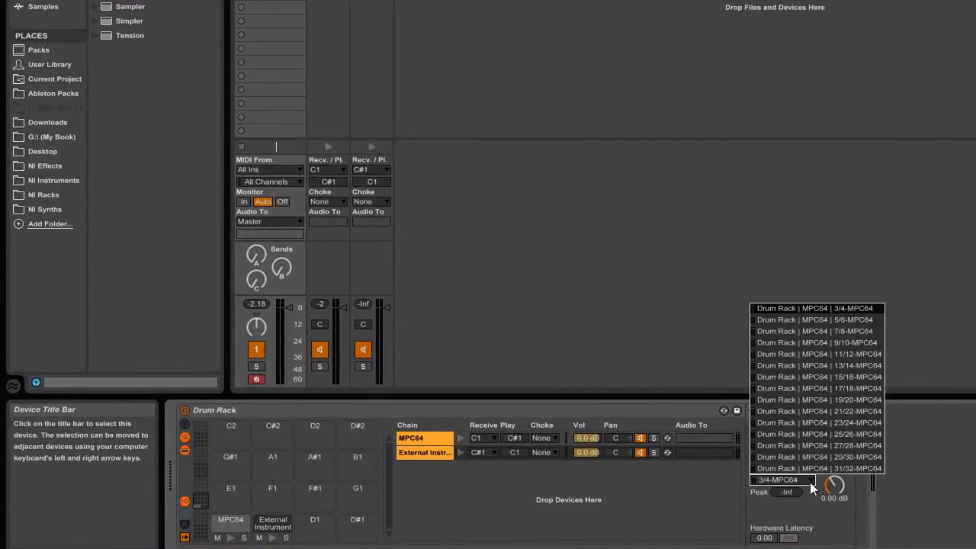
left_click(682, 500)
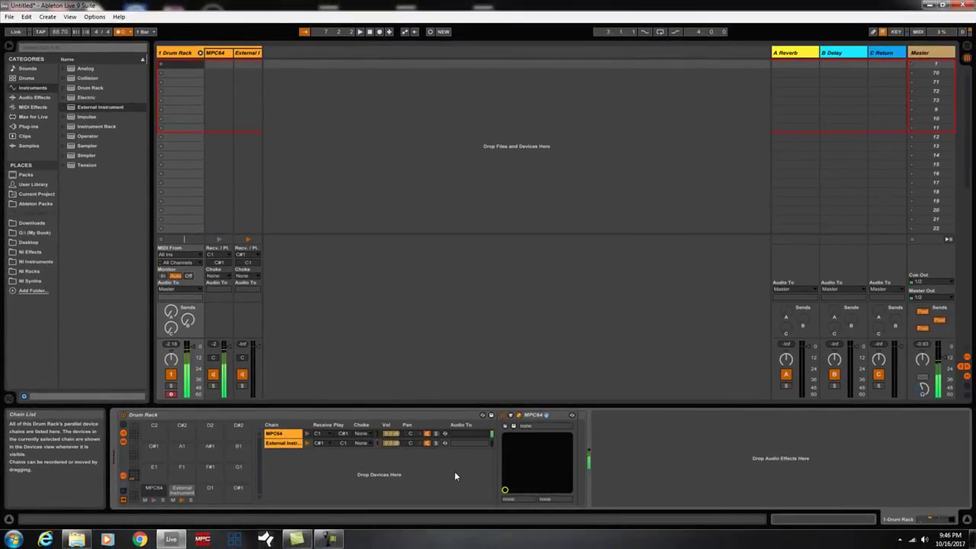
left_click(546, 414)
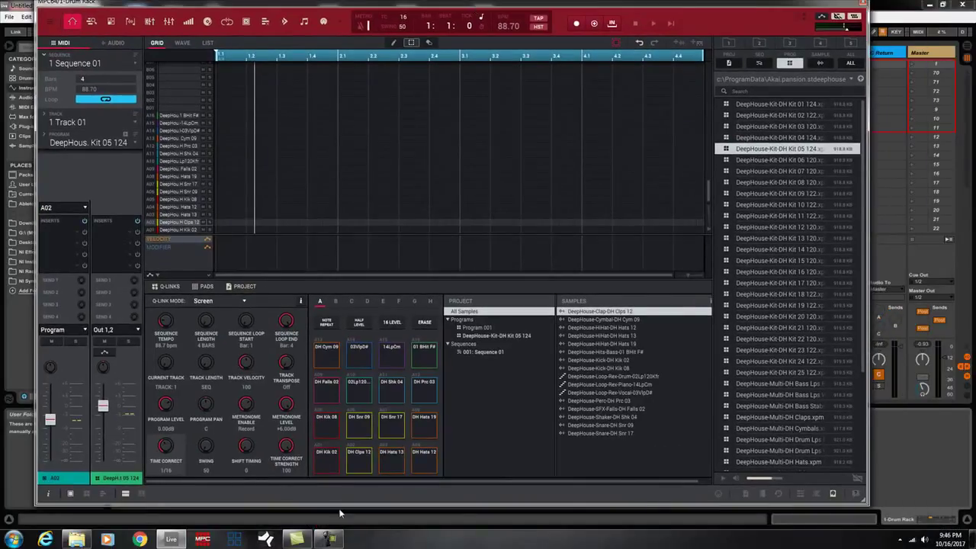
left_click(325, 465)
left_click(356, 462)
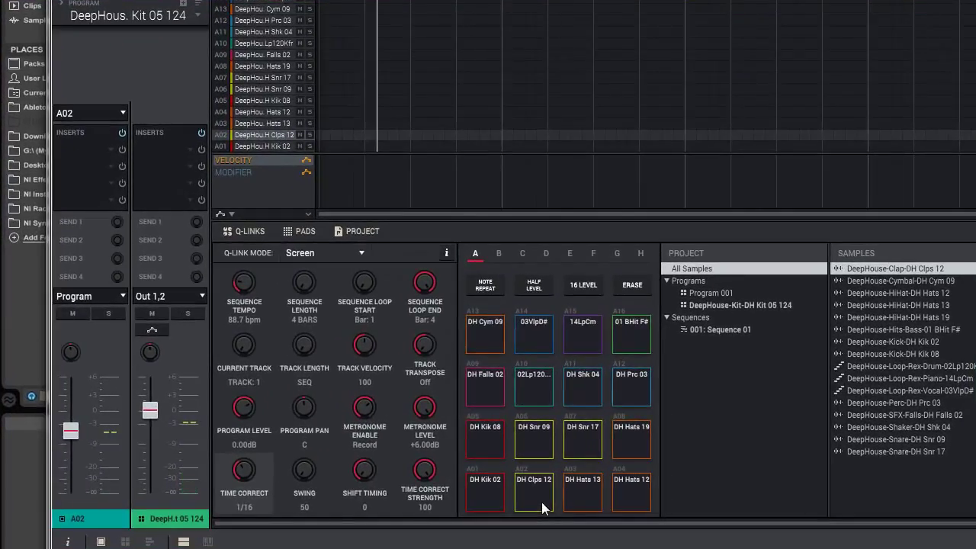
left_click(441, 481)
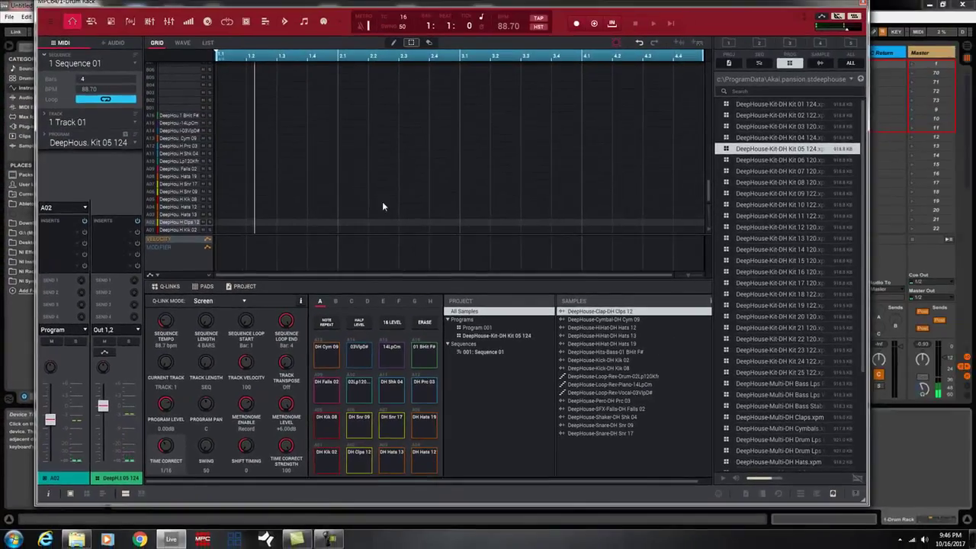
left_click_drag(550, 11, 455, 12)
key("ctrl+alt+p")
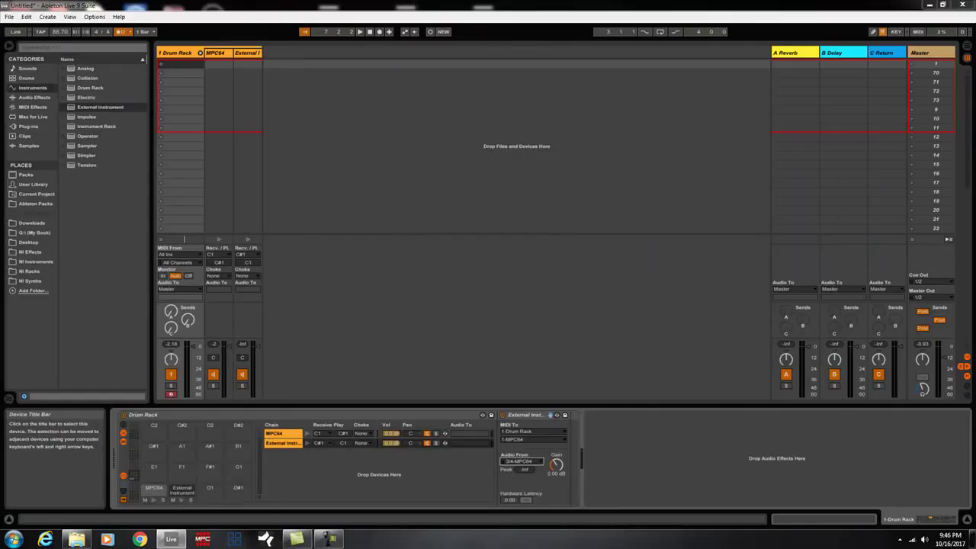
Step: Add third and fourth empty chains to the Drum Rack with Create Chain twice
right_click(284, 455)
left_click(292, 468)
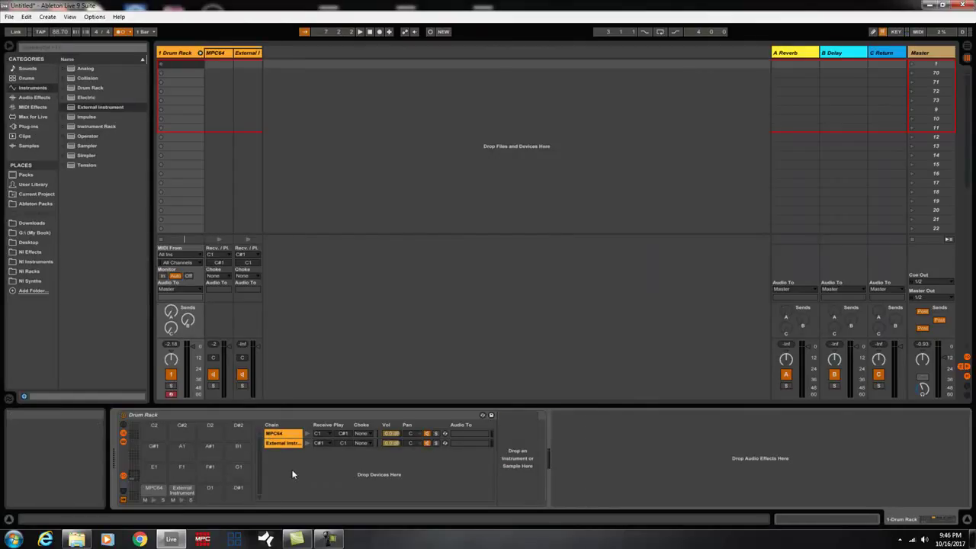
right_click(286, 465)
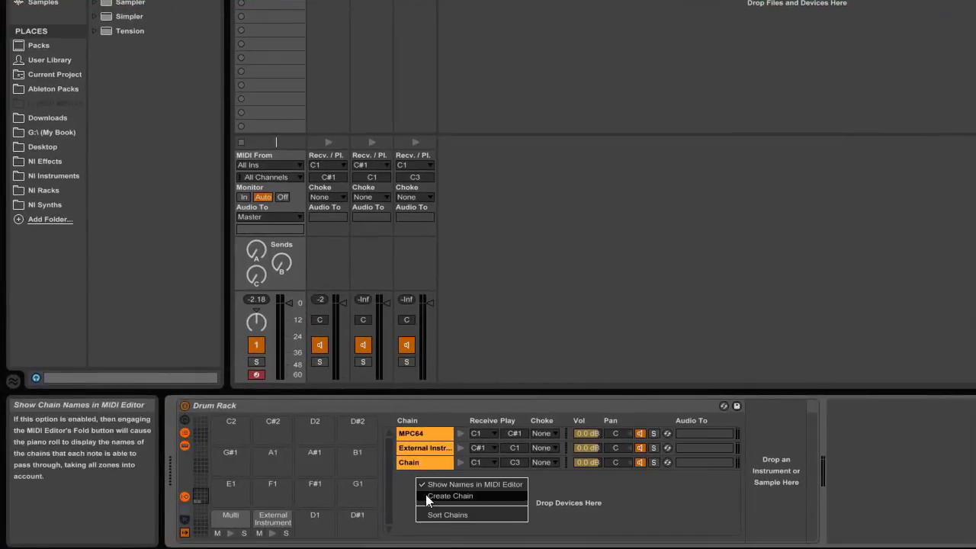
left_click(426, 499)
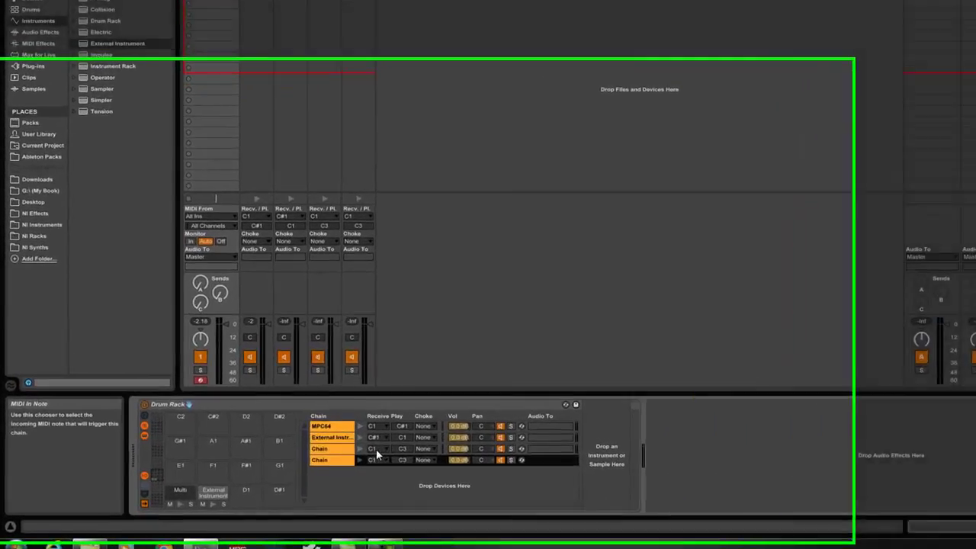
Step: Make the third Drum Rack chain receive D1 and adjust its play note to F#1
left_click(376, 448)
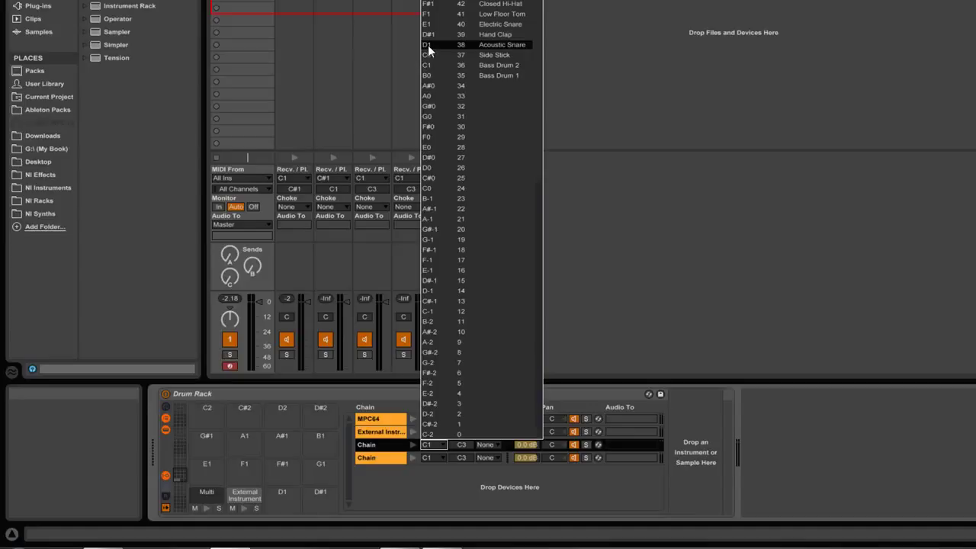
left_click(428, 45)
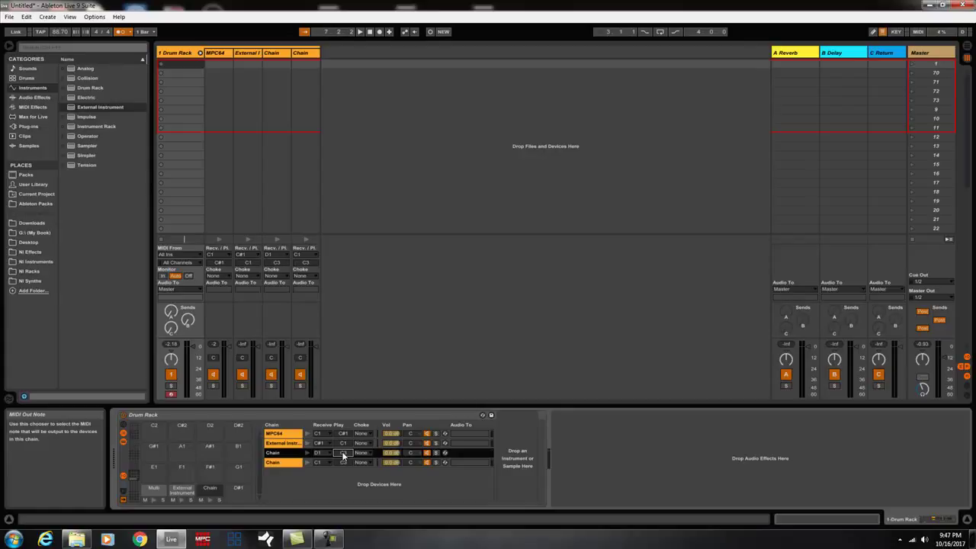
scroll(343, 455, "down", 6)
scroll(343, 454, "down", 1)
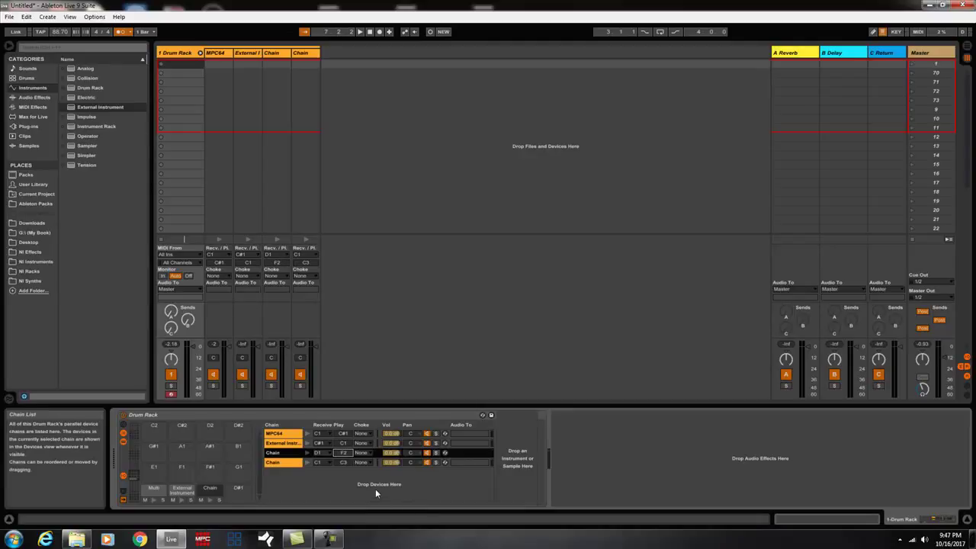
key("Up")
key("Up")
key("Up")
key("Up")
key("Up")
key("Up")
key("Up")
key("Up")
key("Up")
key("Up")
key("Up")
key("Up")
key("Up")
key("Up")
key("Up")
key("Up")
key("Up")
key("Up")
key("Down")
key("Down")
key("Down")
key("Down")
key("Down")
key("Down")
key("Down")
key("Down")
key("Down")
key("Down")
key("Down")
key("Down")
key("Down")
key("Down")
key("Down")
key("Down")
key("Down")
key("Down")
key("Down")
key("Down")
key("Down")
key("Down")
key("Down")
key("Down")
key("Down")
key("Down")
key("Down")
key("Down")
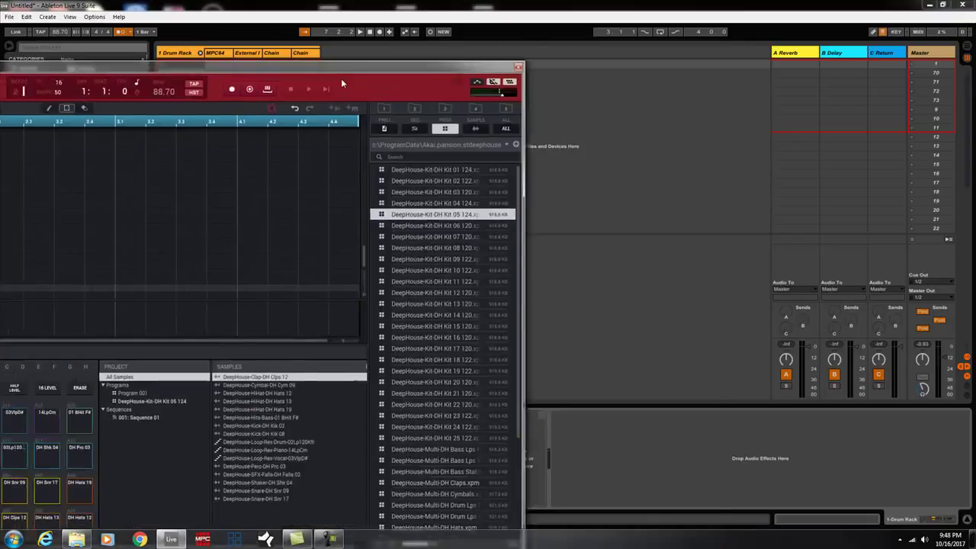
Step: Play the DH Hats 13 pad twice in the MPC64 window, then slide the window off to the left
left_click_drag(346, 56, 649, 8)
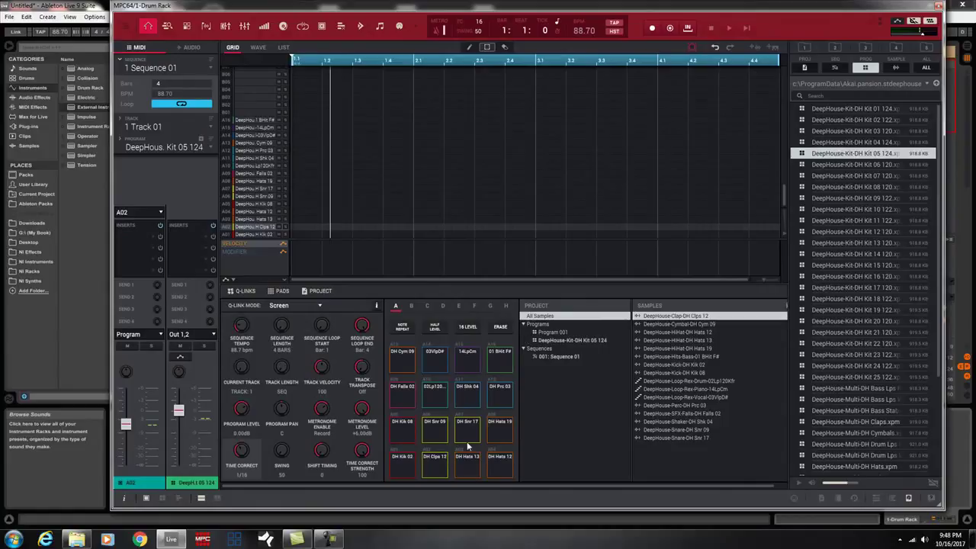
left_click(468, 475)
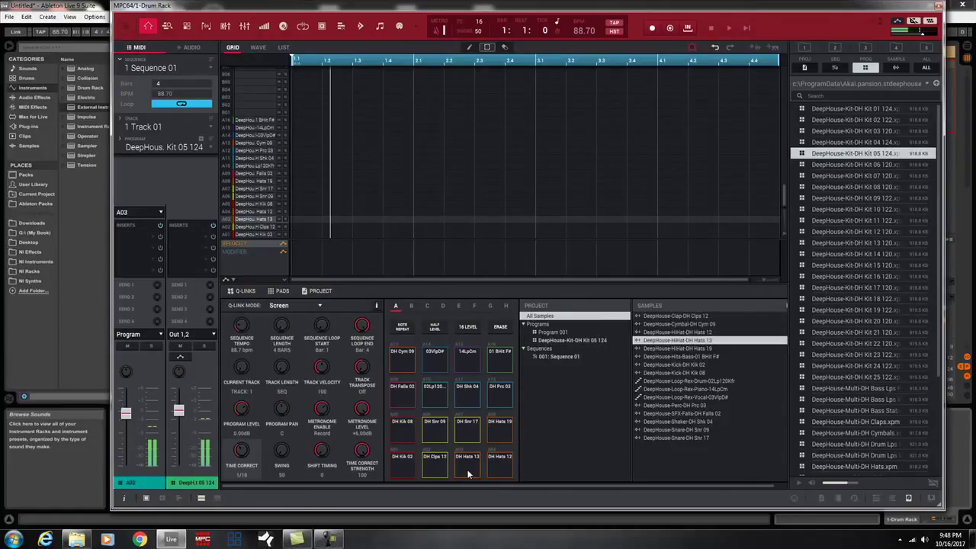
left_click(468, 469)
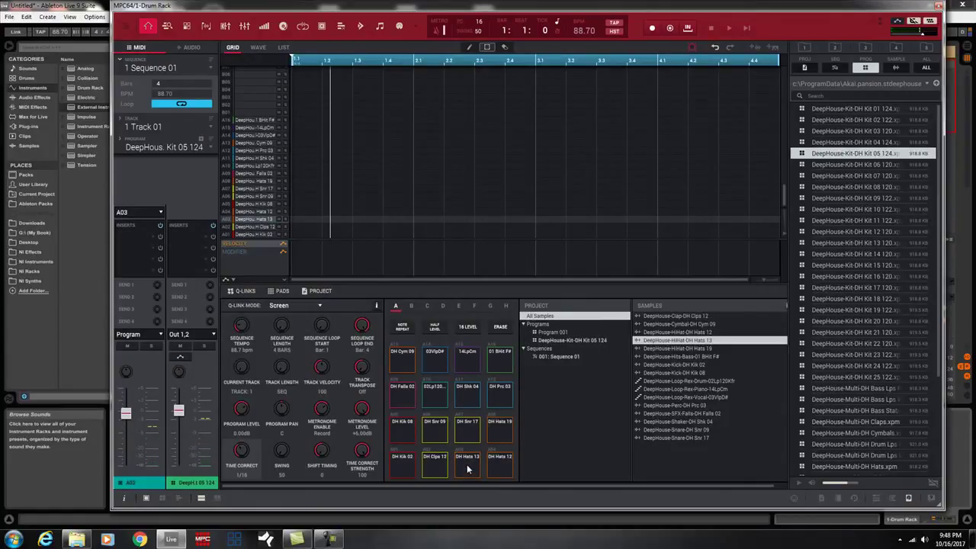
left_click_drag(550, 12, 9, 23)
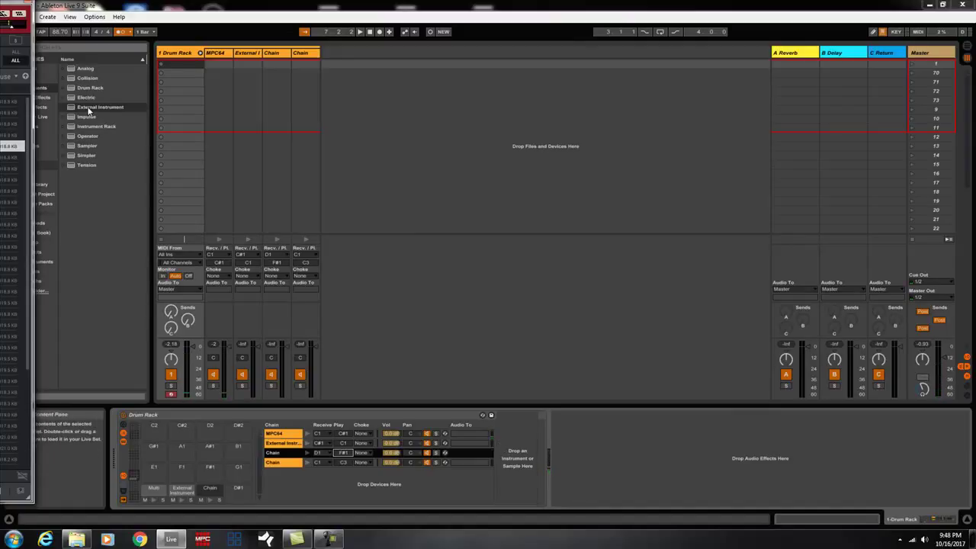
Step: Add an External Instrument to the D1 chain, sending its MIDI to 1-Drum Rack / 1-MPC64
left_click_drag(90, 111, 521, 475)
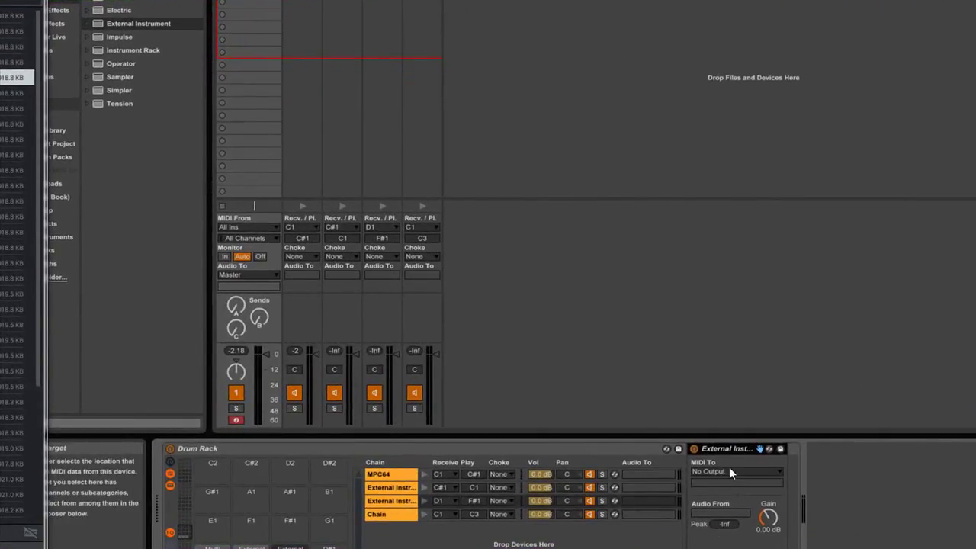
left_click(729, 469)
left_click(720, 504)
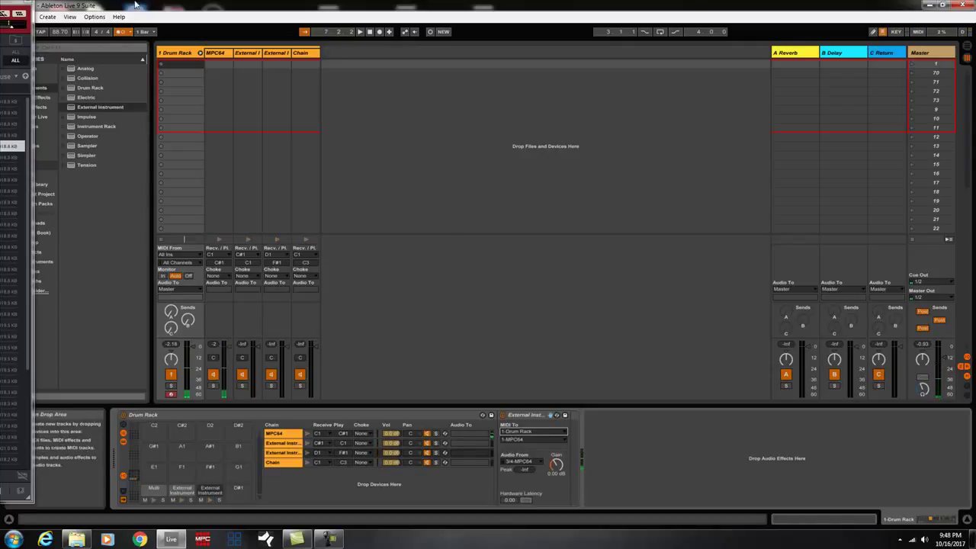
Step: Bring the MPC64 window back and test the DH Kik 02, DH Clps 12 and DH Hats 13 pads
left_click_drag(9, 23, 889, 23)
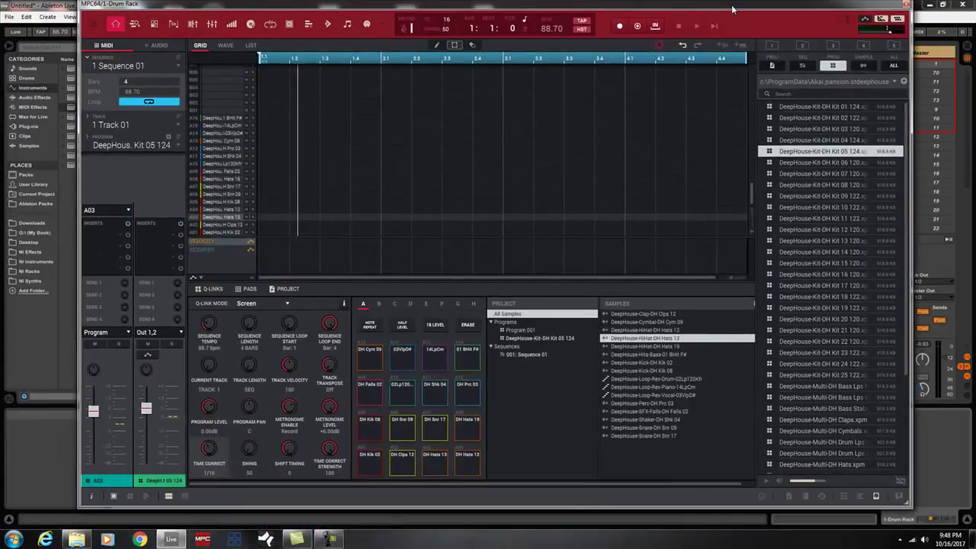
left_click(373, 465)
left_click(402, 465)
left_click(431, 465)
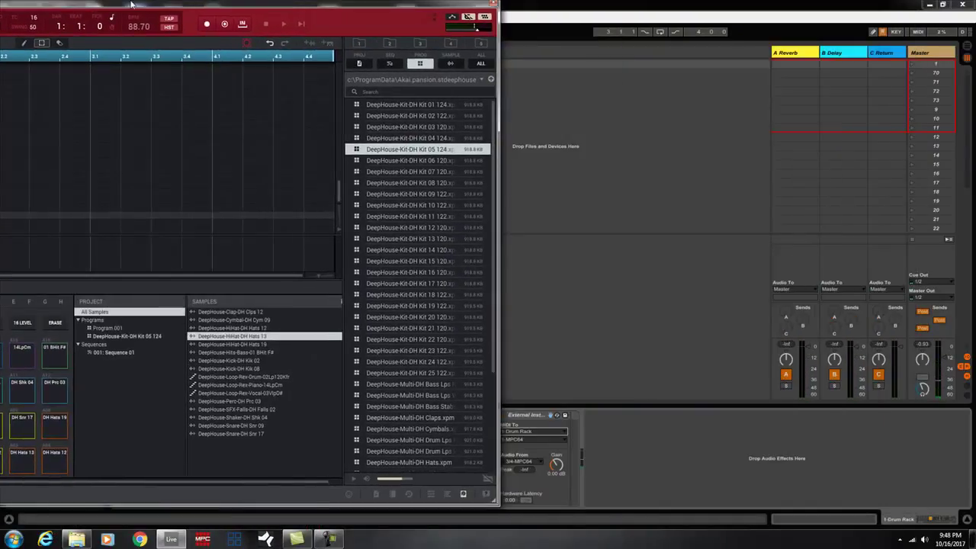
Step: Move the MPC window off-screen and map the last chain to receive D#1 and play A#4
left_click_drag(596, 4, 9, 6)
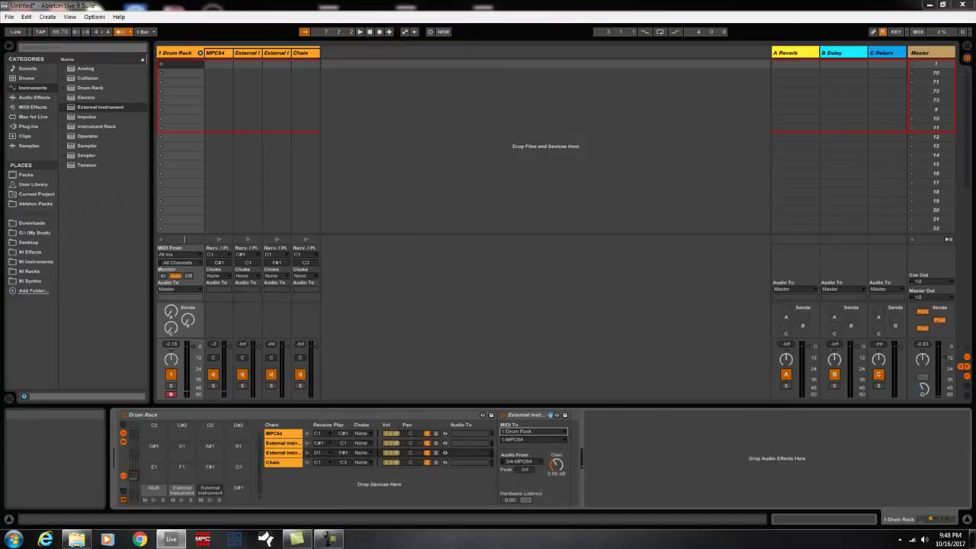
left_click(322, 463)
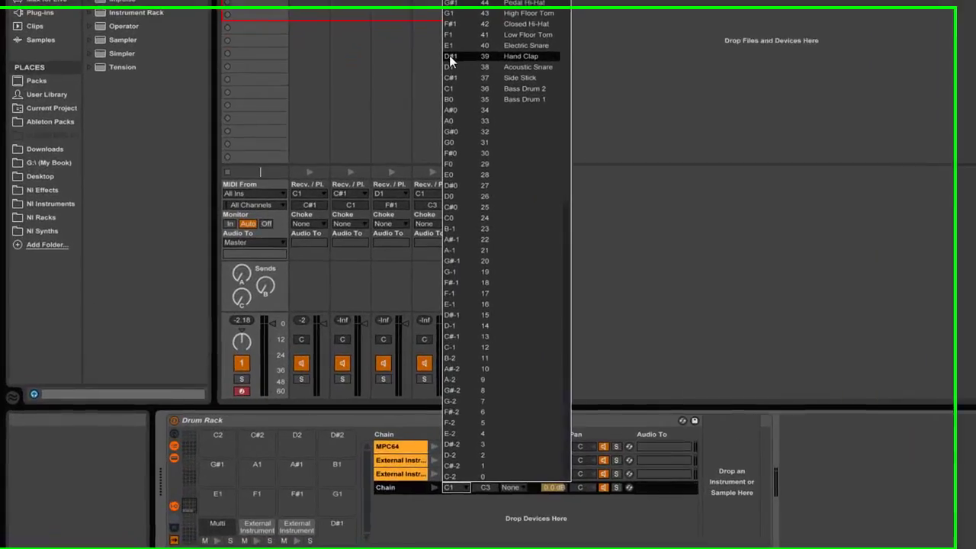
left_click(316, 158)
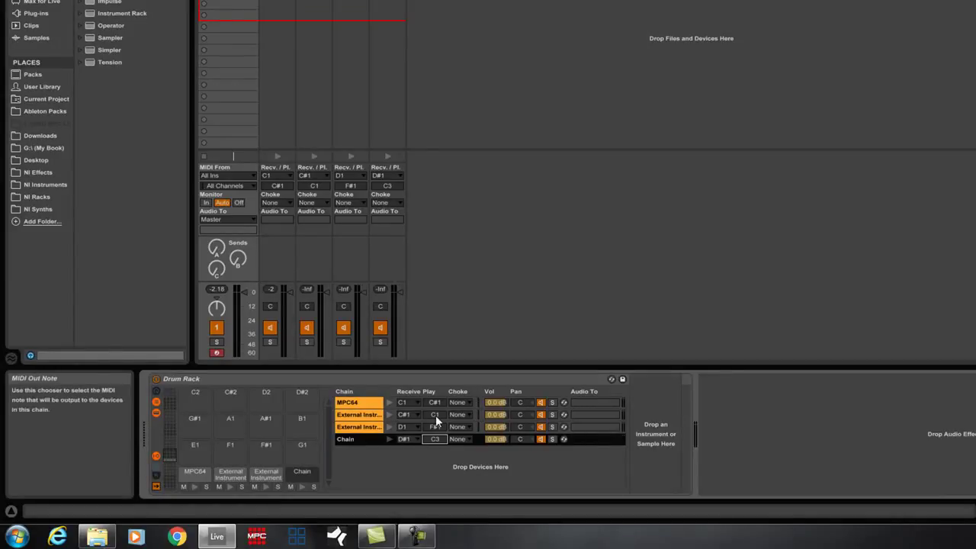
key("Up")
key("Up")
key("Up")
key("Up")
key("Up")
key("Up")
key("Up")
key("Up")
key("Up")
key("Up")
key("Up")
key("Up")
key("Up")
key("Up")
key("Up")
key("Up")
key("Up")
key("Up")
key("Up")
key("Up")
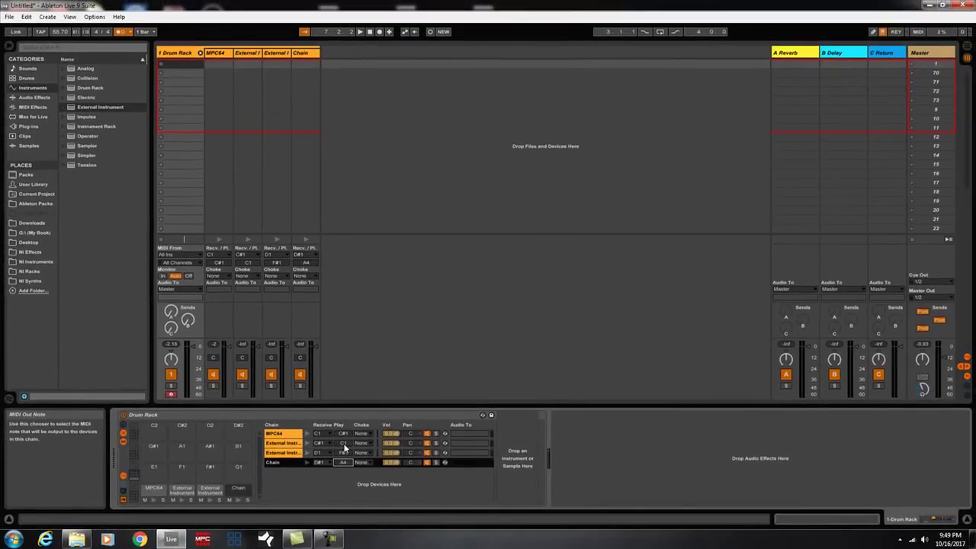
key("Up")
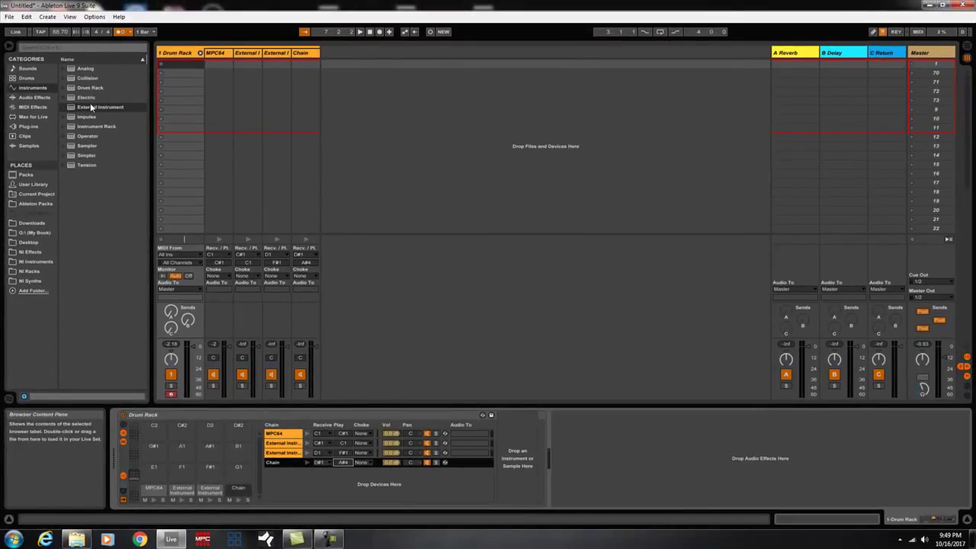
Step: Drop an External Instrument onto the D#1 chain with MIDI To set to 1-Drum Rack's 1-MPC64
left_click_drag(89, 108, 515, 463)
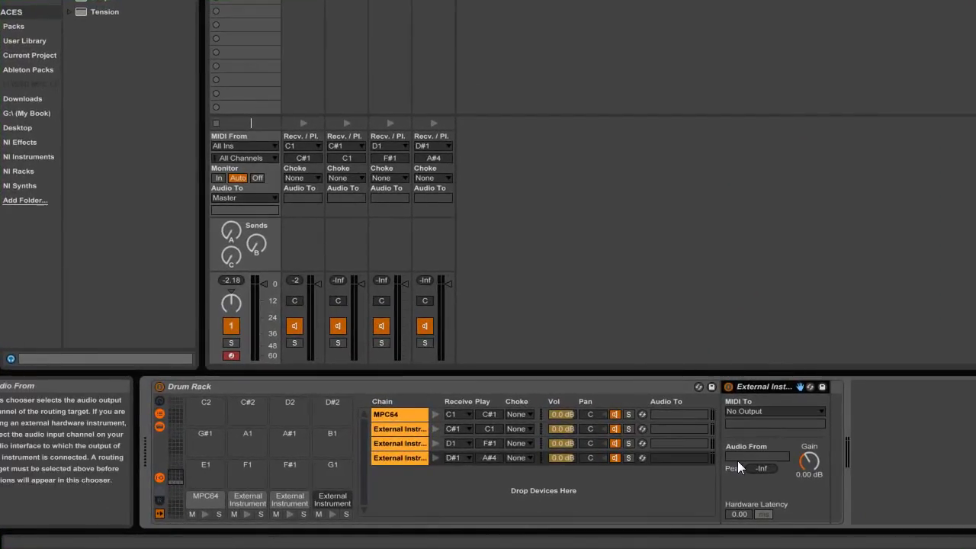
left_click(747, 411)
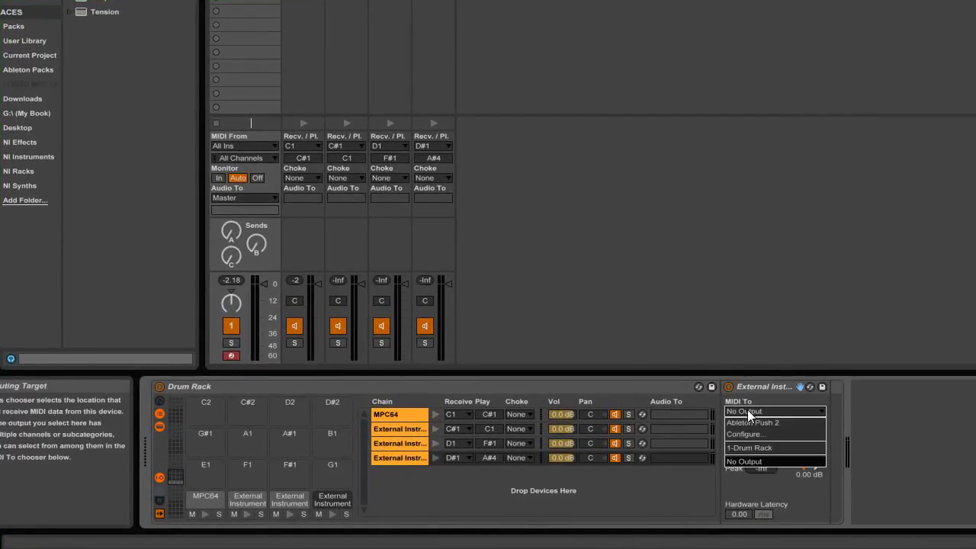
left_click(749, 449)
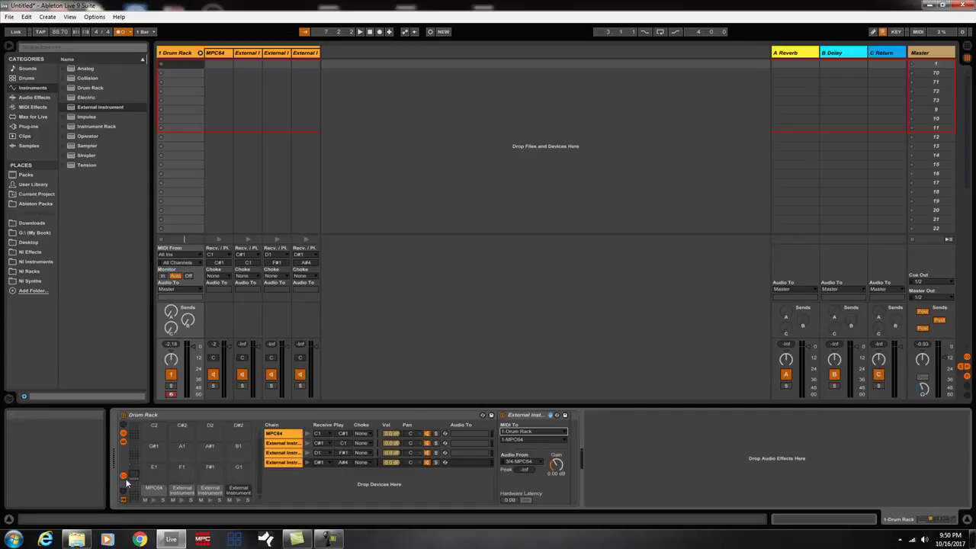
Step: Group the Drum Rack into an Instrument Rack
left_click(225, 416)
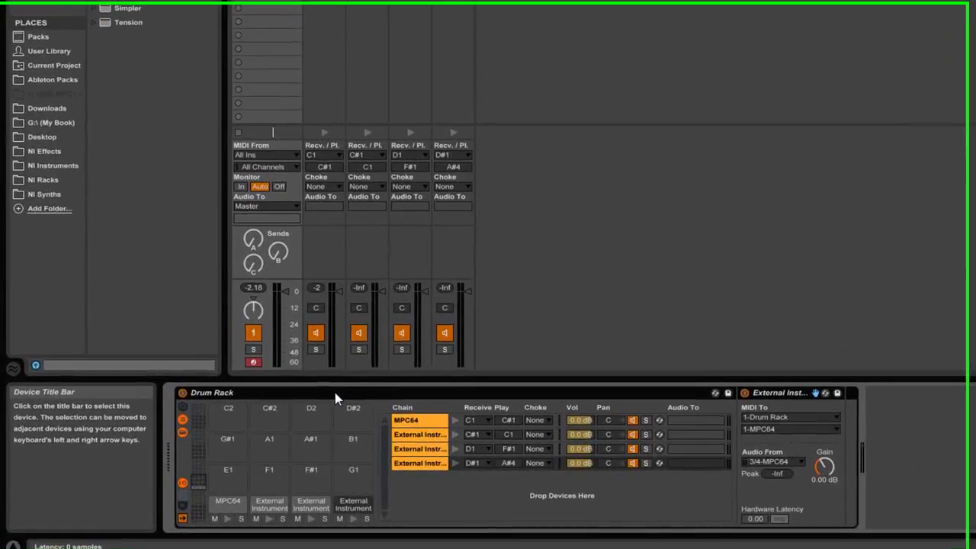
right_click(226, 415)
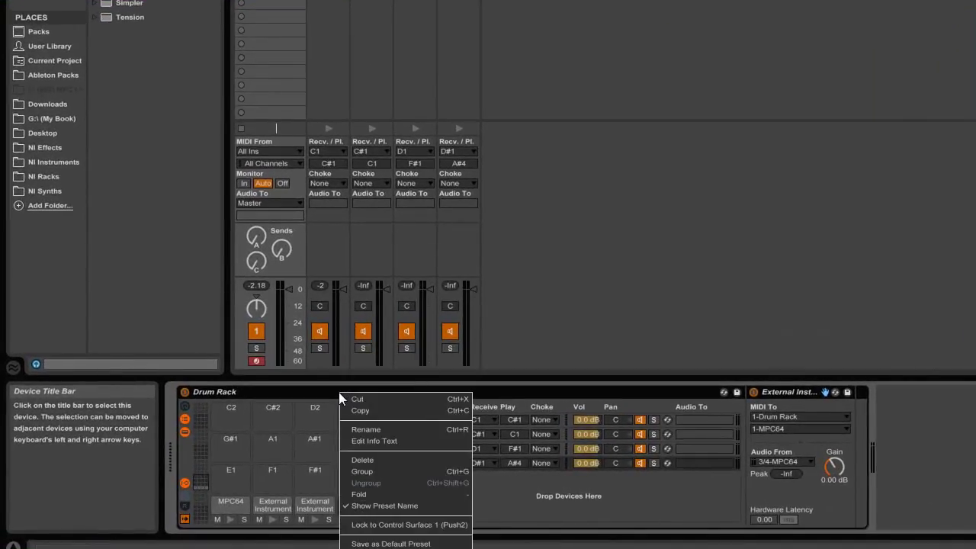
left_click(359, 471)
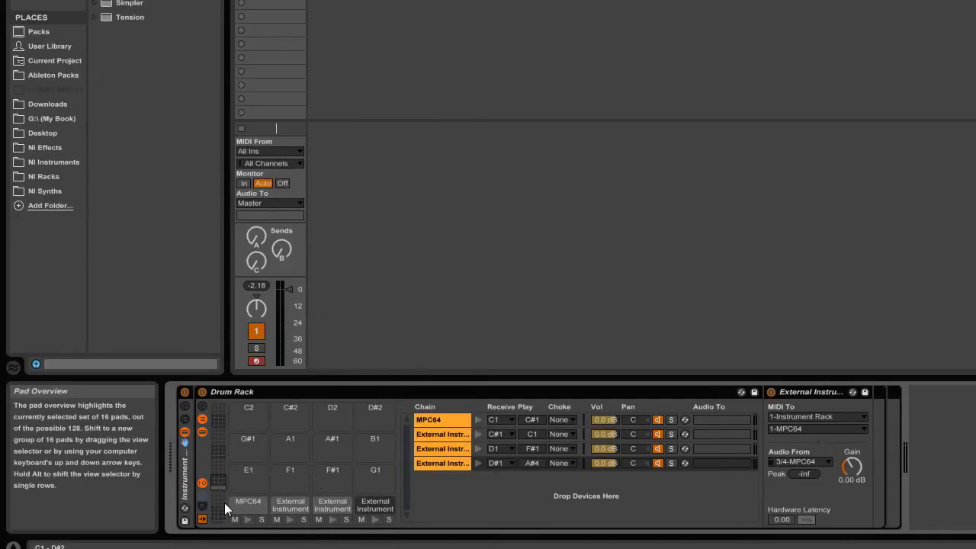
Step: Save the grouped rack as a preset named test
left_click(184, 523)
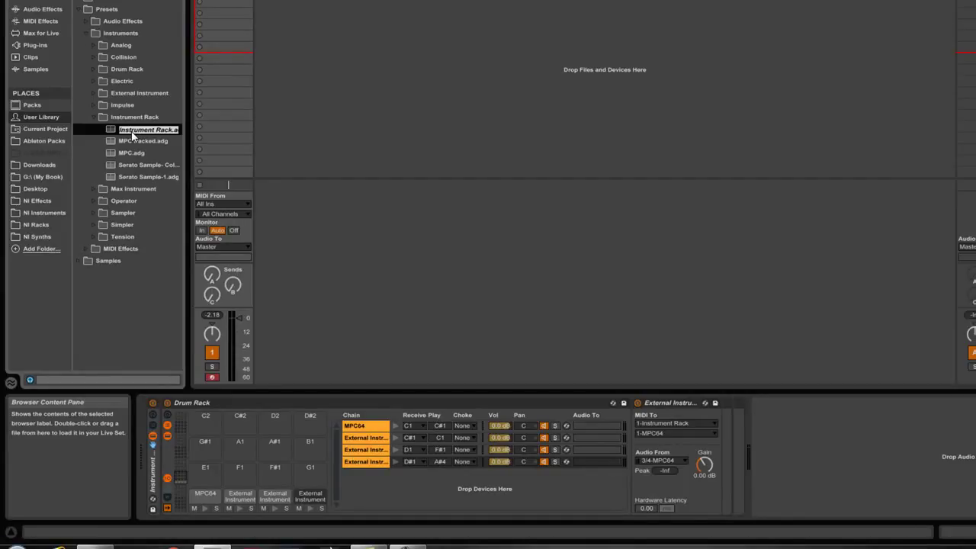
key("BackSpace")
key("Return")
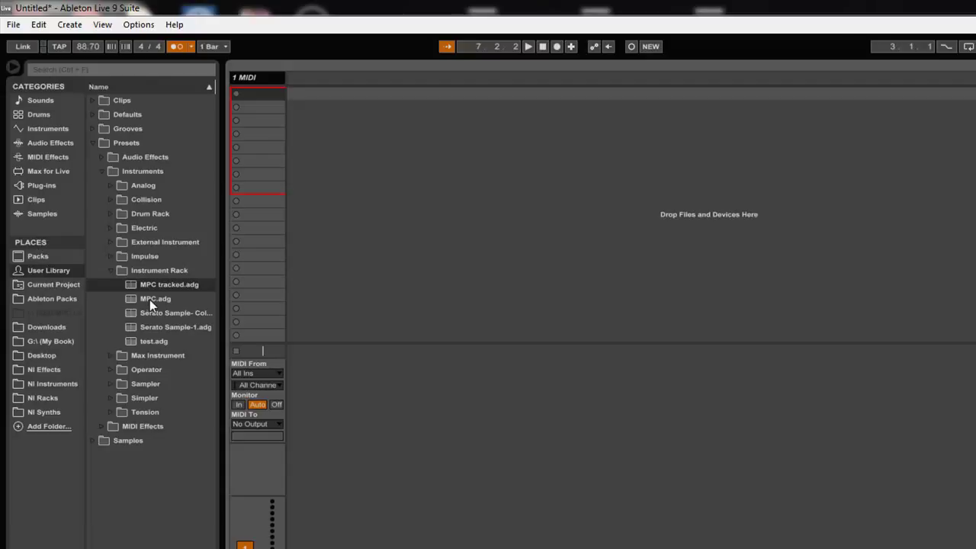
Step: Load MPC tracked.adg onto a new track and play its pads from DH Kik 11 through DH Hats 24
left_click_drag(163, 289, 241, 273)
left_click_drag(363, 244, 371, 246)
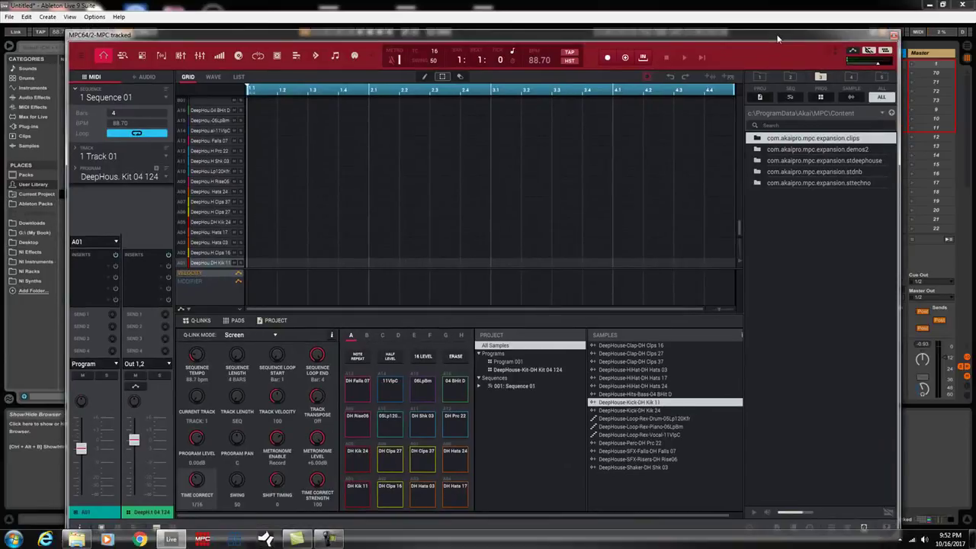
left_click(356, 498)
left_click(382, 495)
left_click(431, 501)
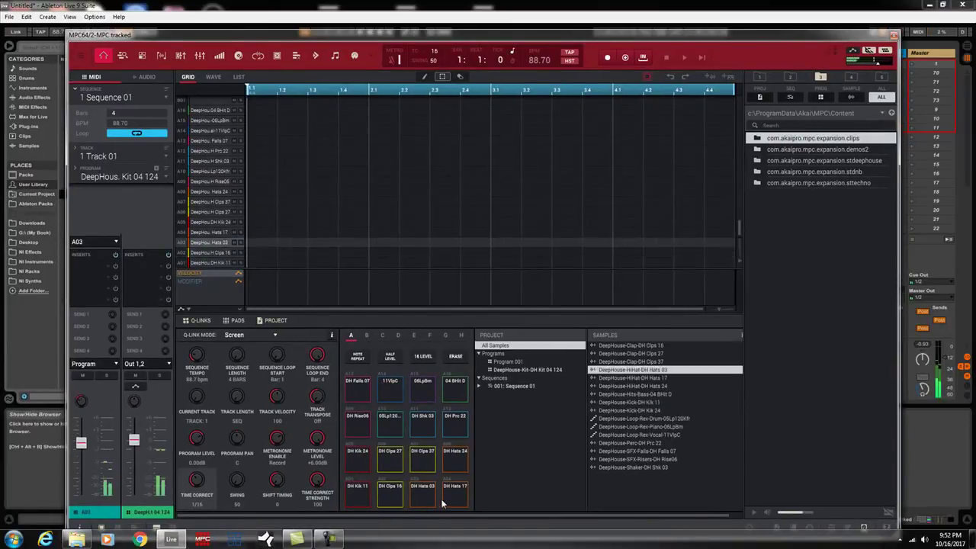
left_click(448, 499)
left_click(364, 463)
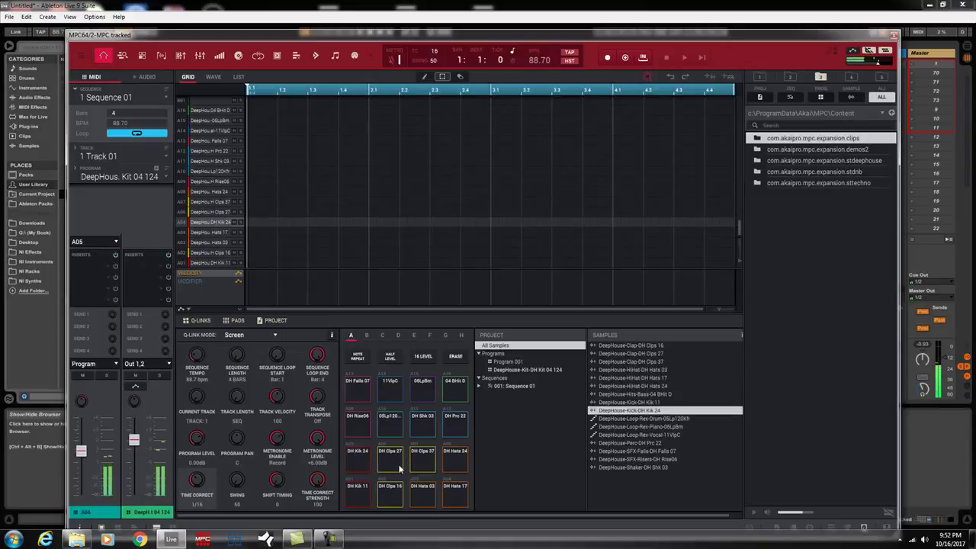
left_click(399, 468)
left_click(427, 466)
left_click(457, 467)
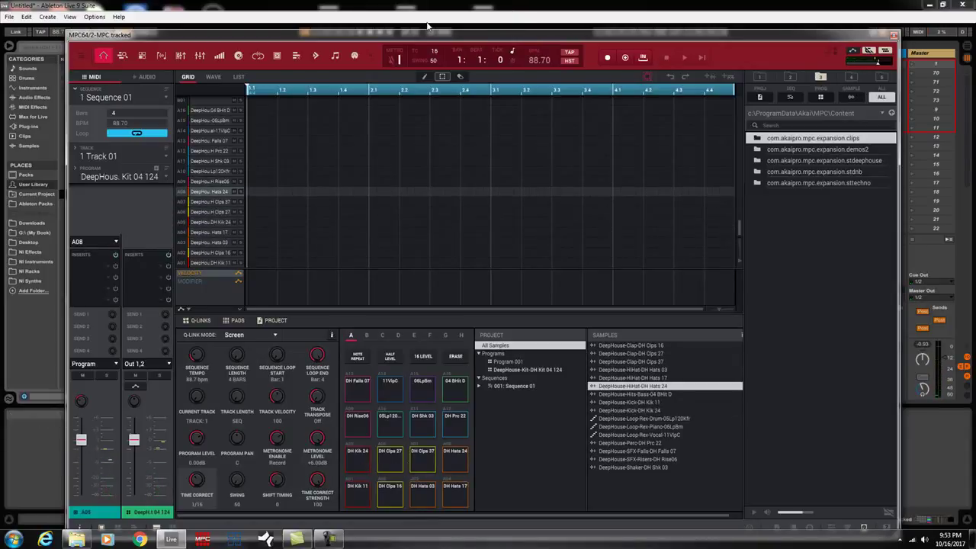
Step: Move the MPC64 window aside and hide it with Ctrl+Alt+P to reveal the Drum Rack chains
left_click_drag(714, 35, 241, 4)
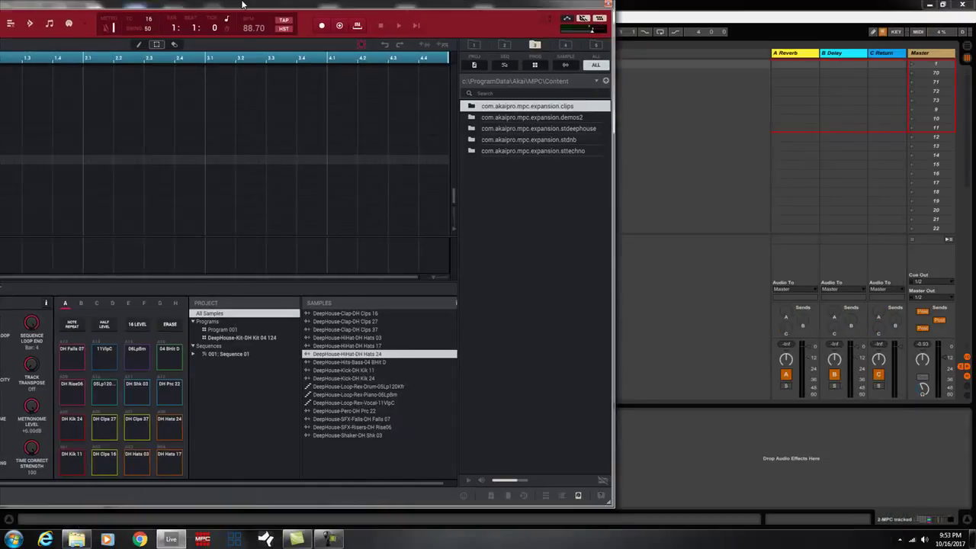
key("ctrl+alt+p")
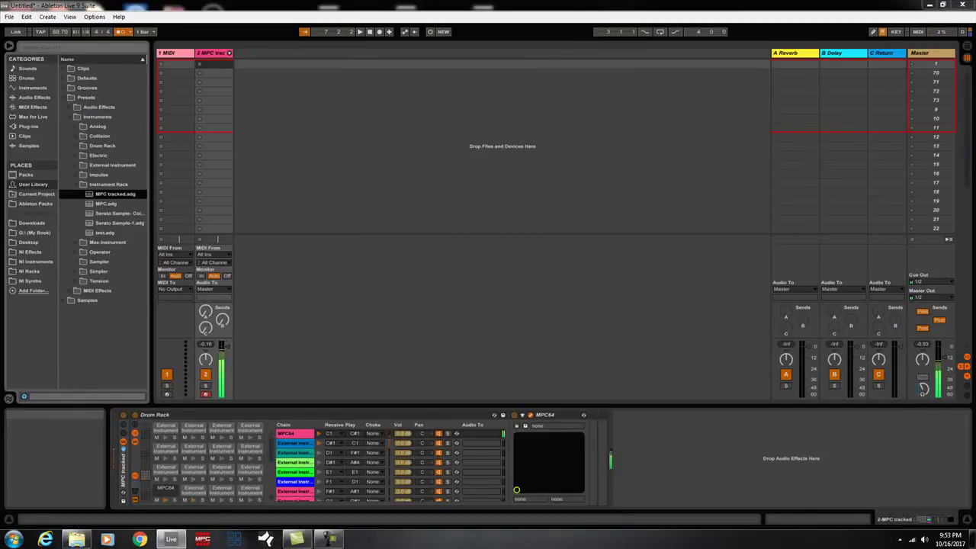